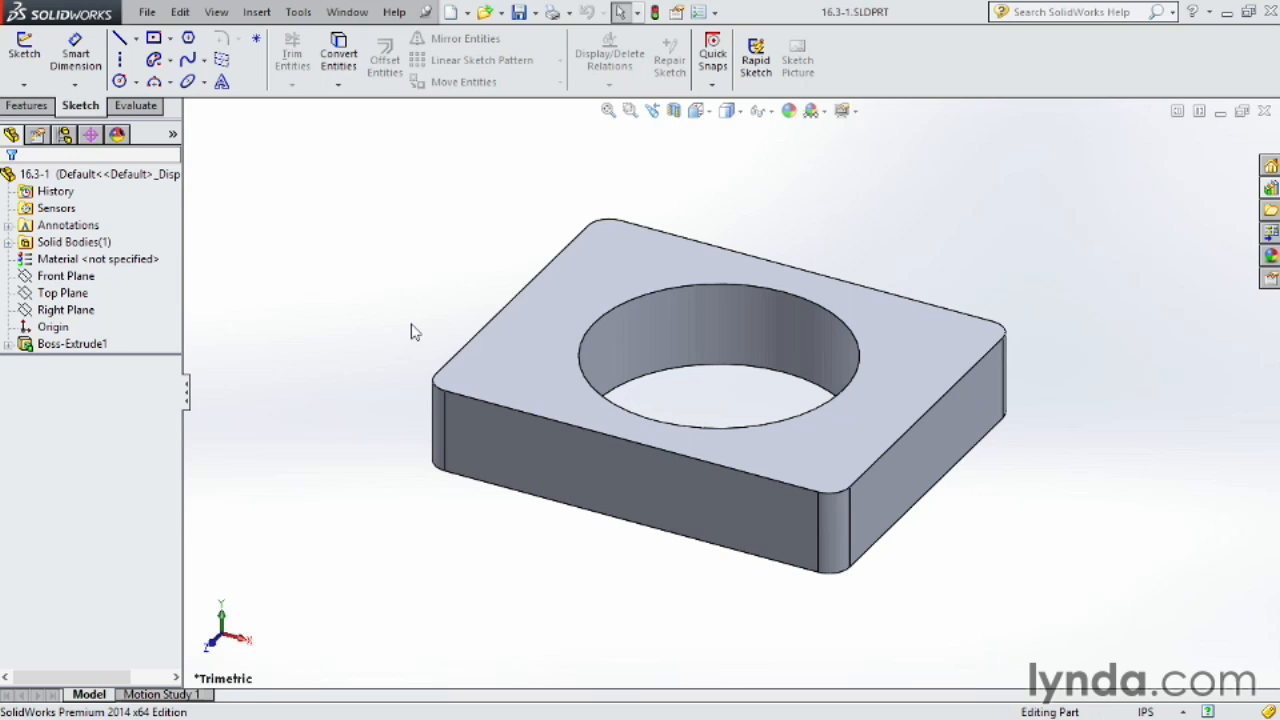
- Open the sketch of Boss-Extrude1, view it face-on, examine its width, height, circle and corner radius dimensions, and exit the sketch
click(8, 344)
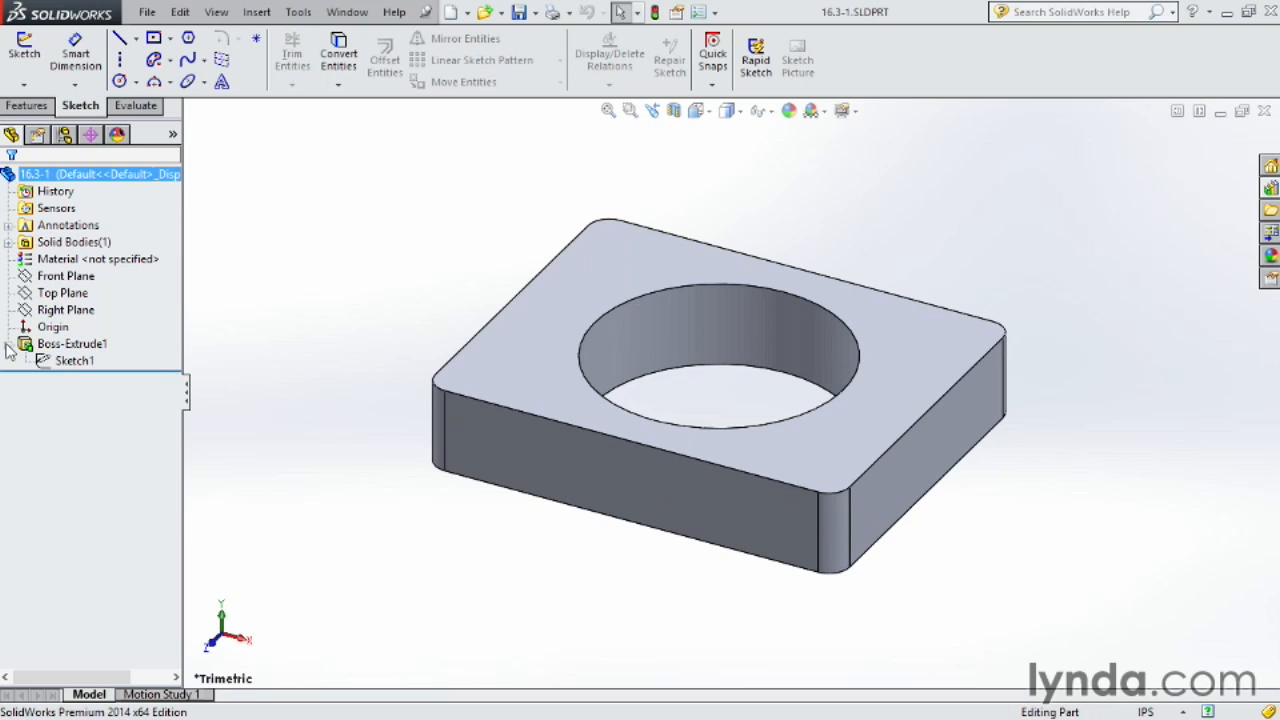
click(56, 362)
click(64, 310)
key(space)
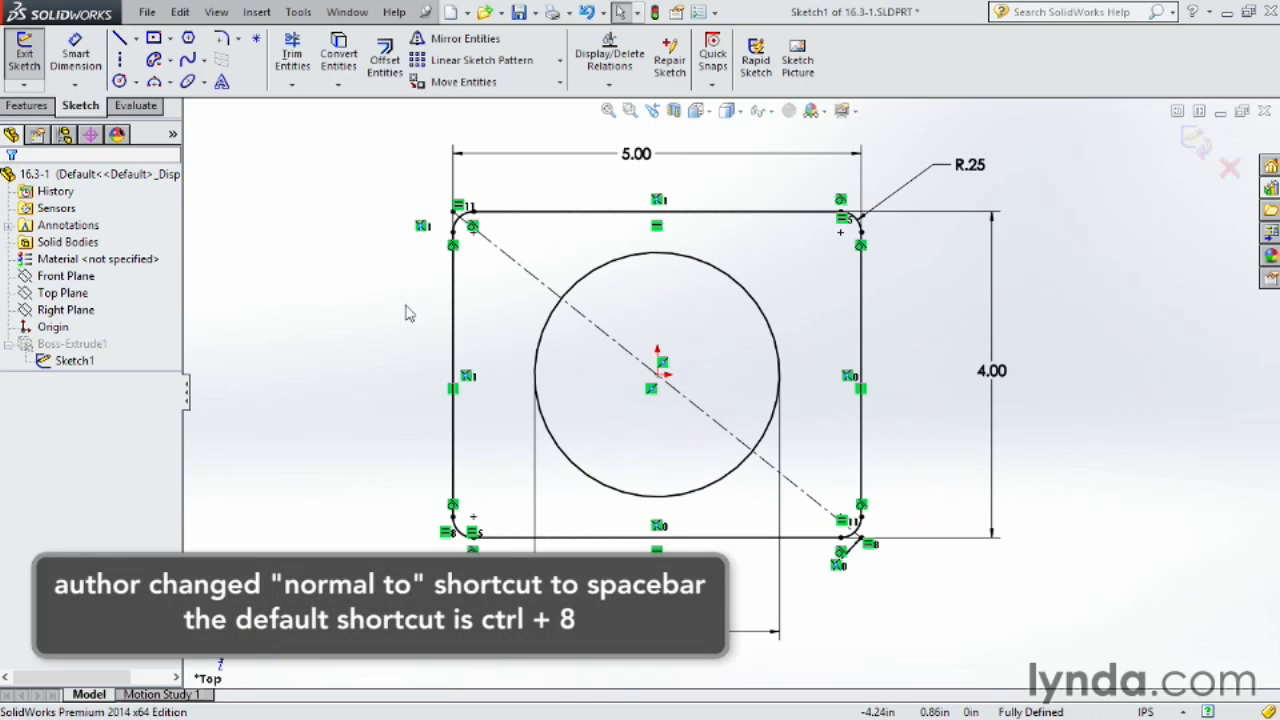
click(660, 166)
click(988, 370)
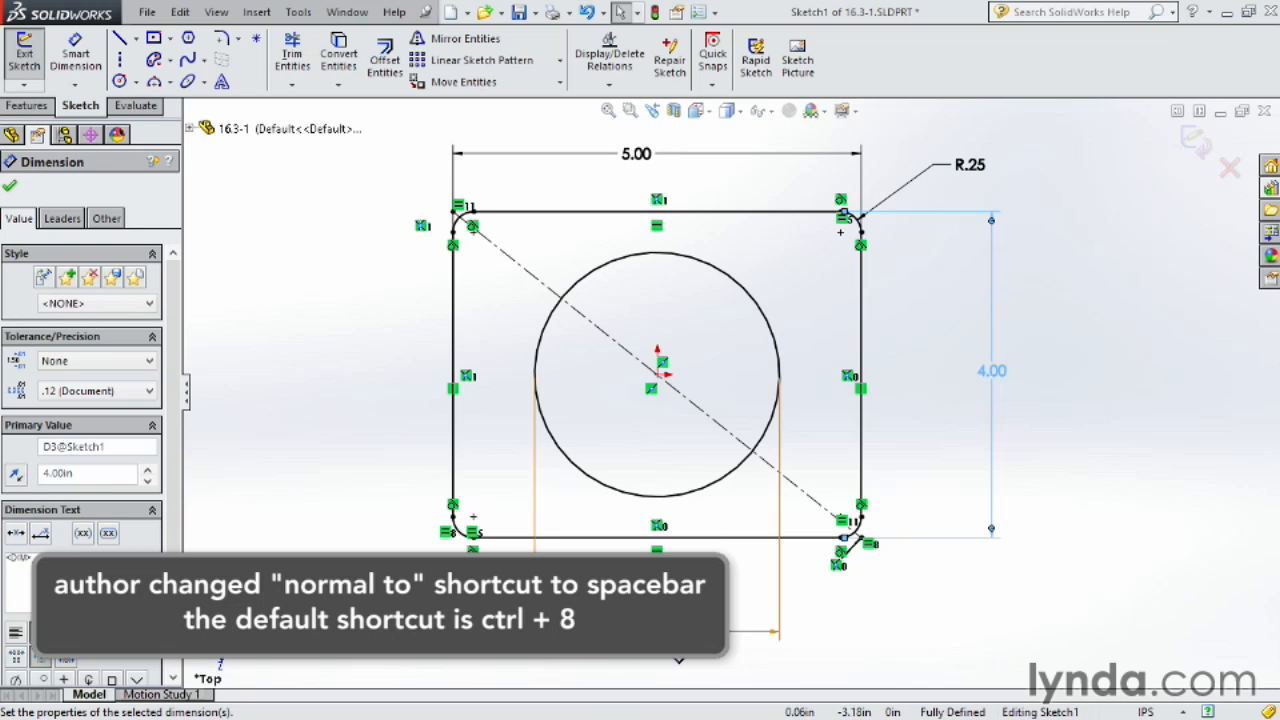
click(665, 638)
click(974, 170)
click(1079, 200)
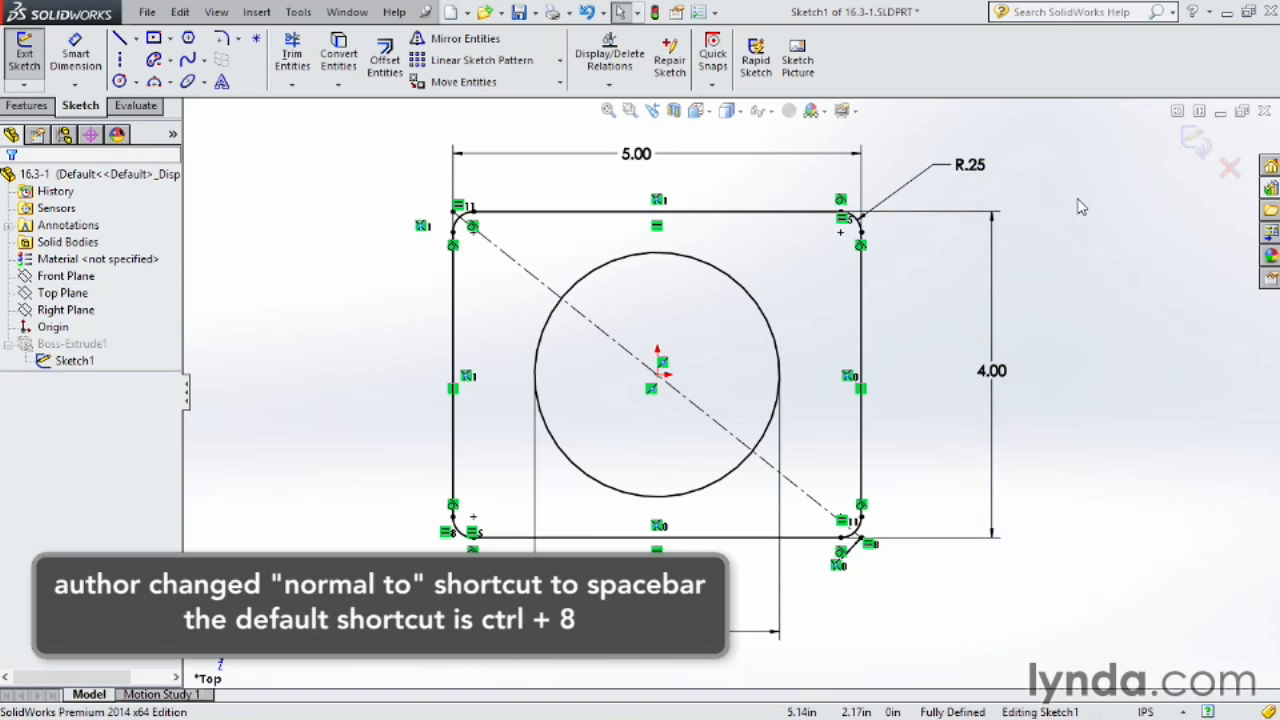
click(1190, 146)
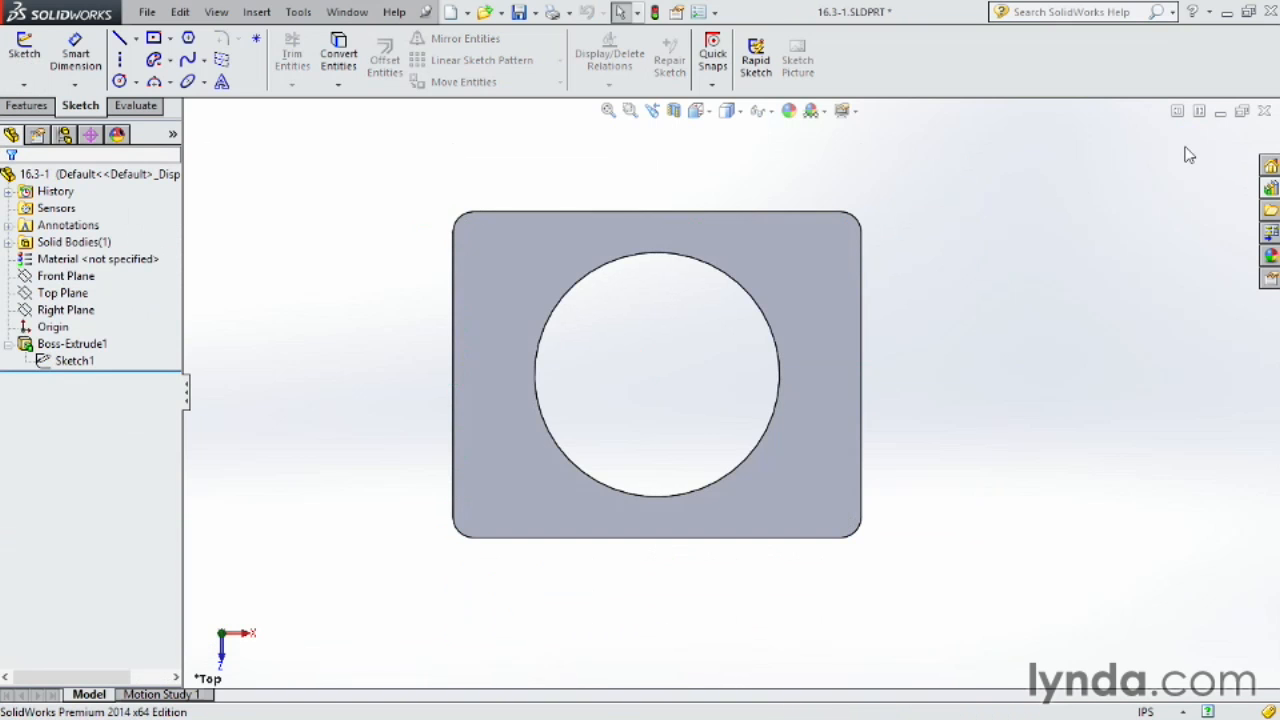
- Insert a design table into the part using the Auto-create source
click(256, 12)
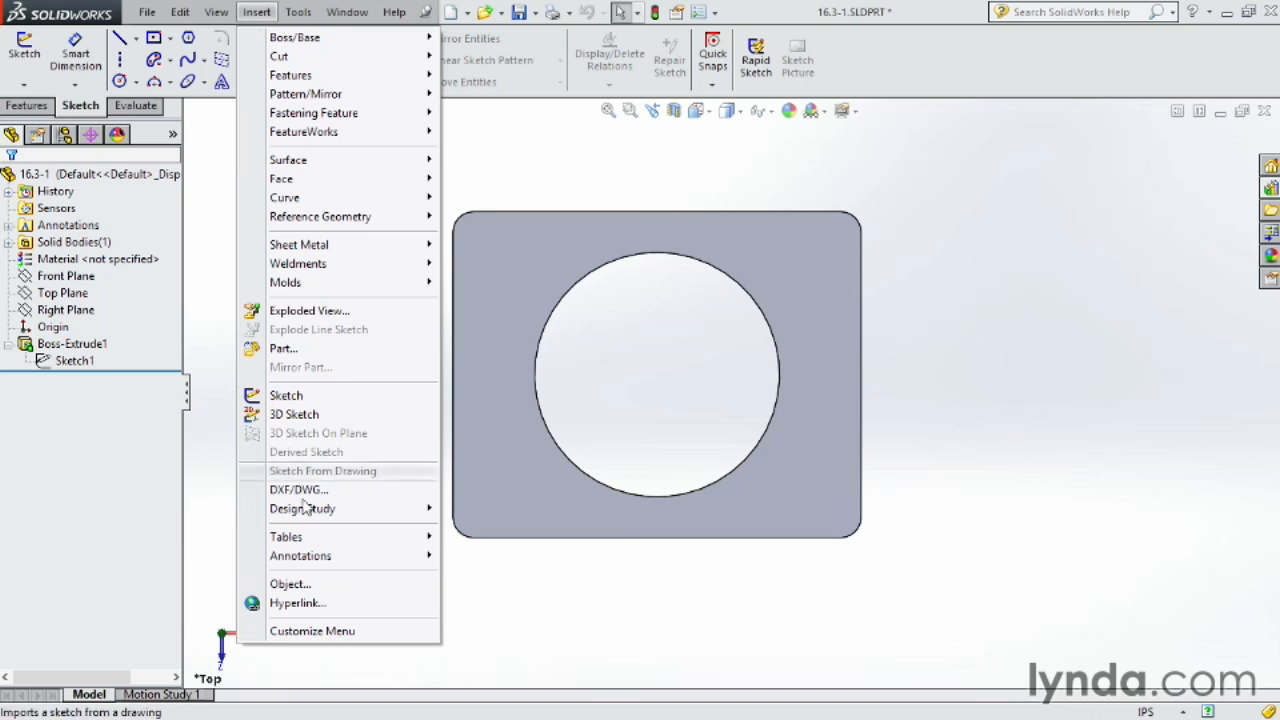
mouse_move(323, 540)
click(518, 557)
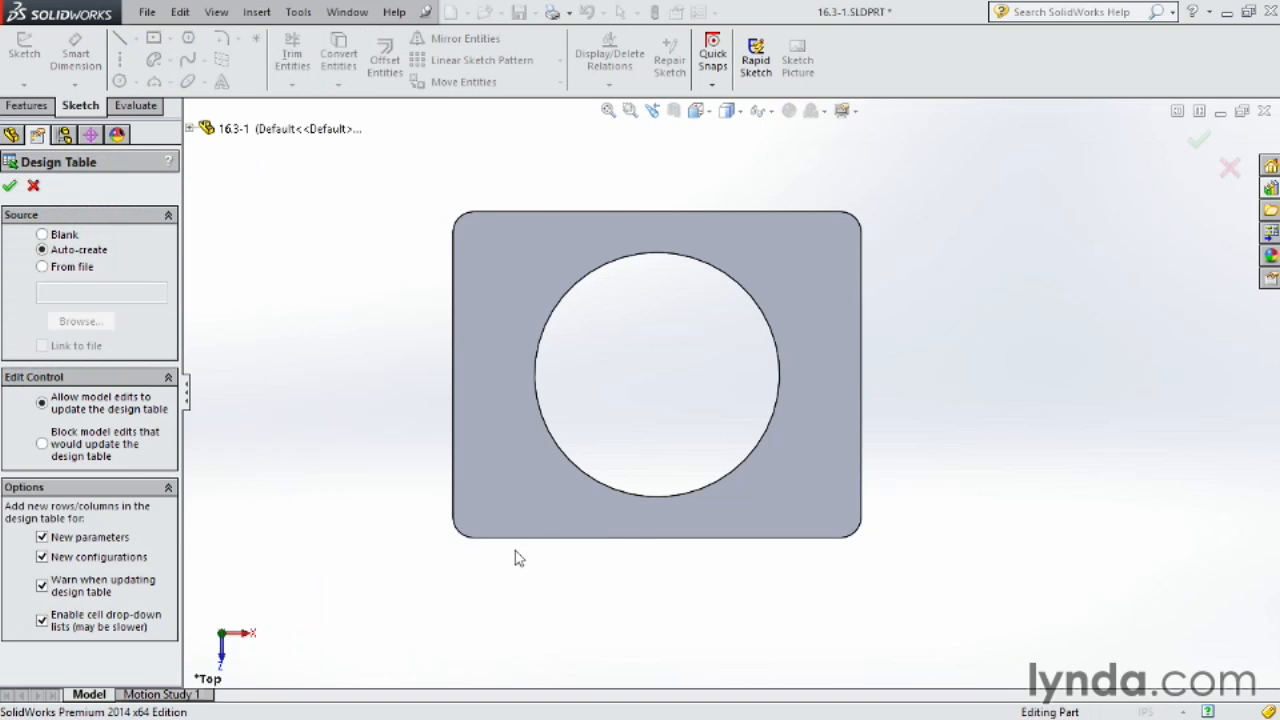
click(42, 249)
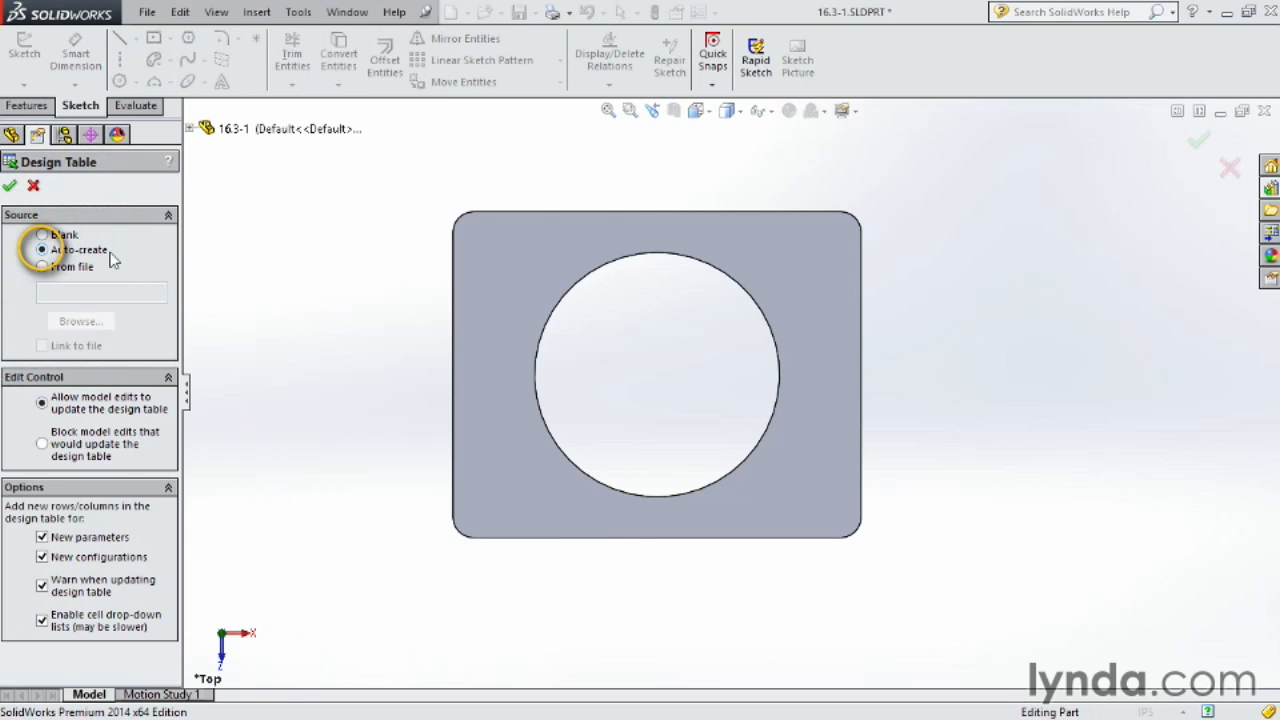
click(9, 186)
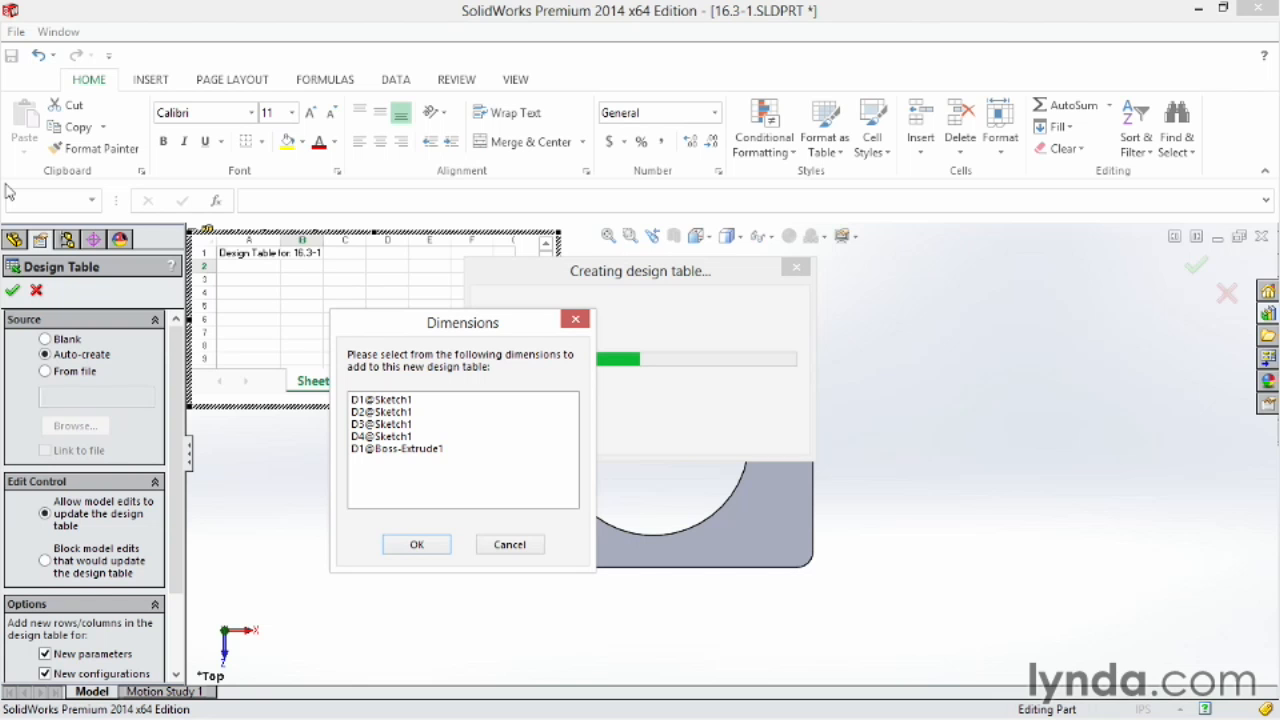
- Include all listed dimensions, from D1@Sketch1 through D1@Boss-Extrude1, in the new design table
click(401, 403)
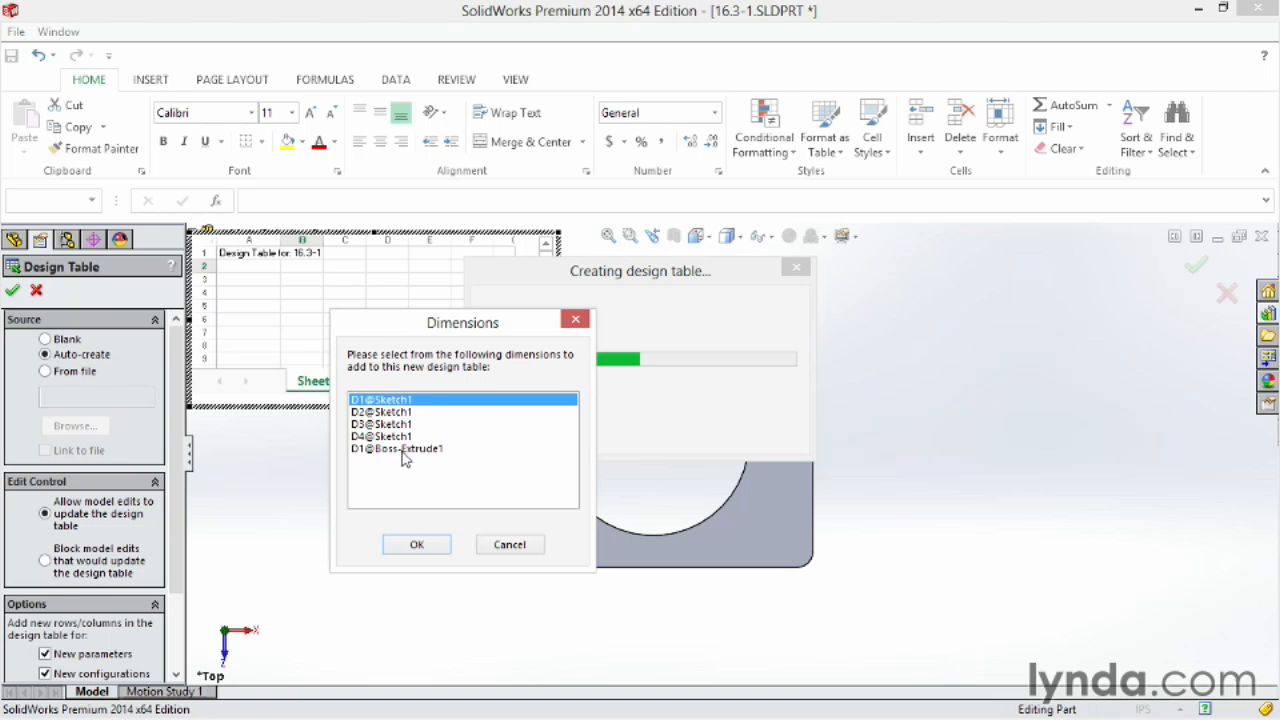
shift+click(404, 449)
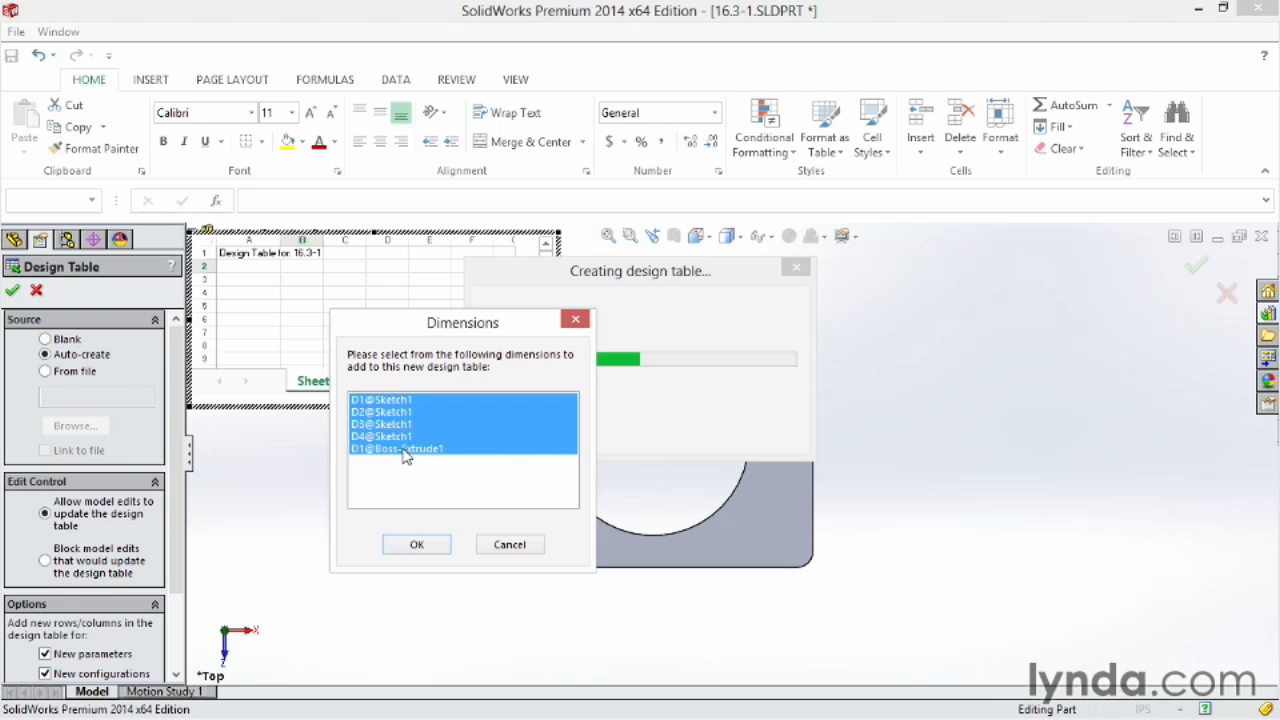
click(416, 545)
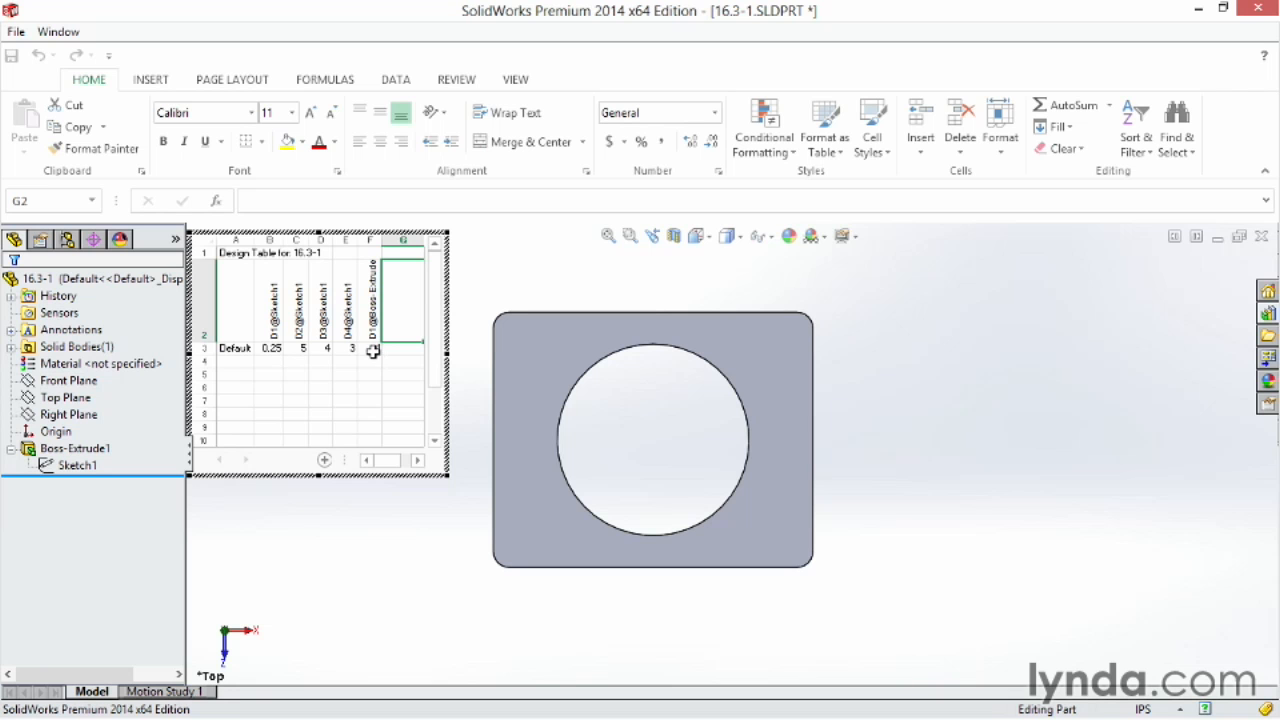
- Add a configuration row named new below Default with the values 0.5, 8, 5, 2 and 2
click(233, 362)
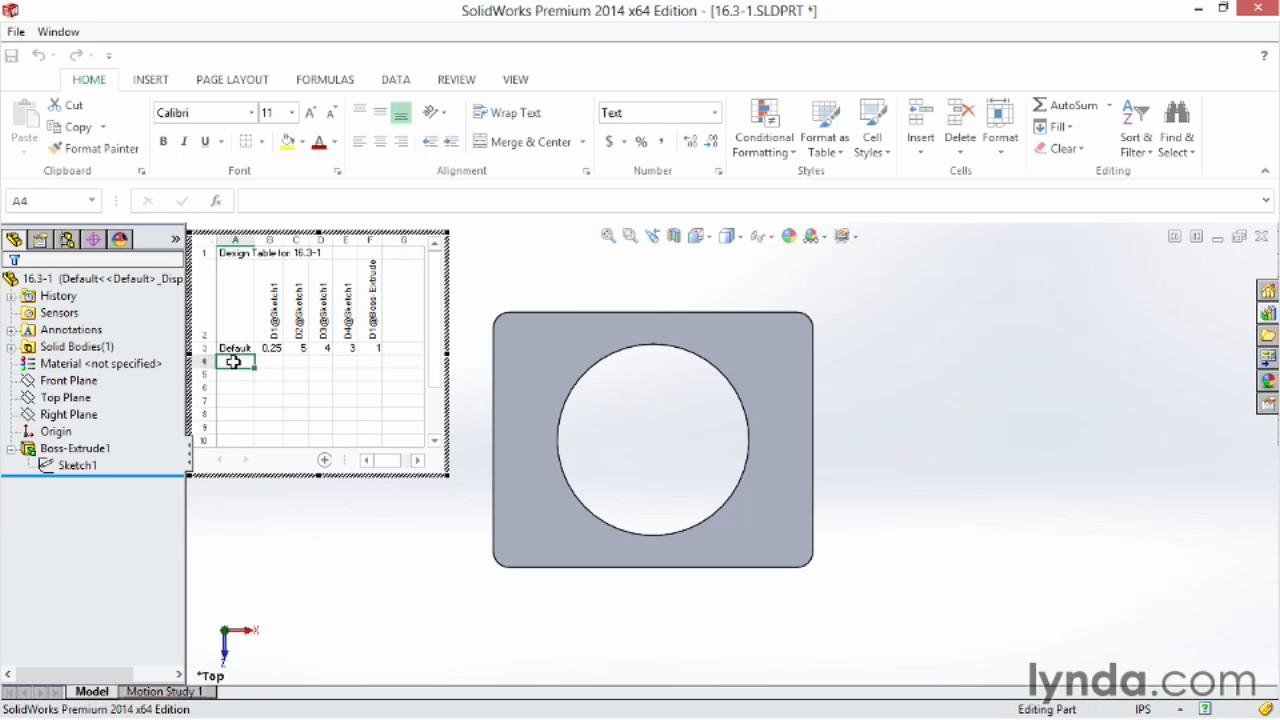
text(new)
click(272, 362)
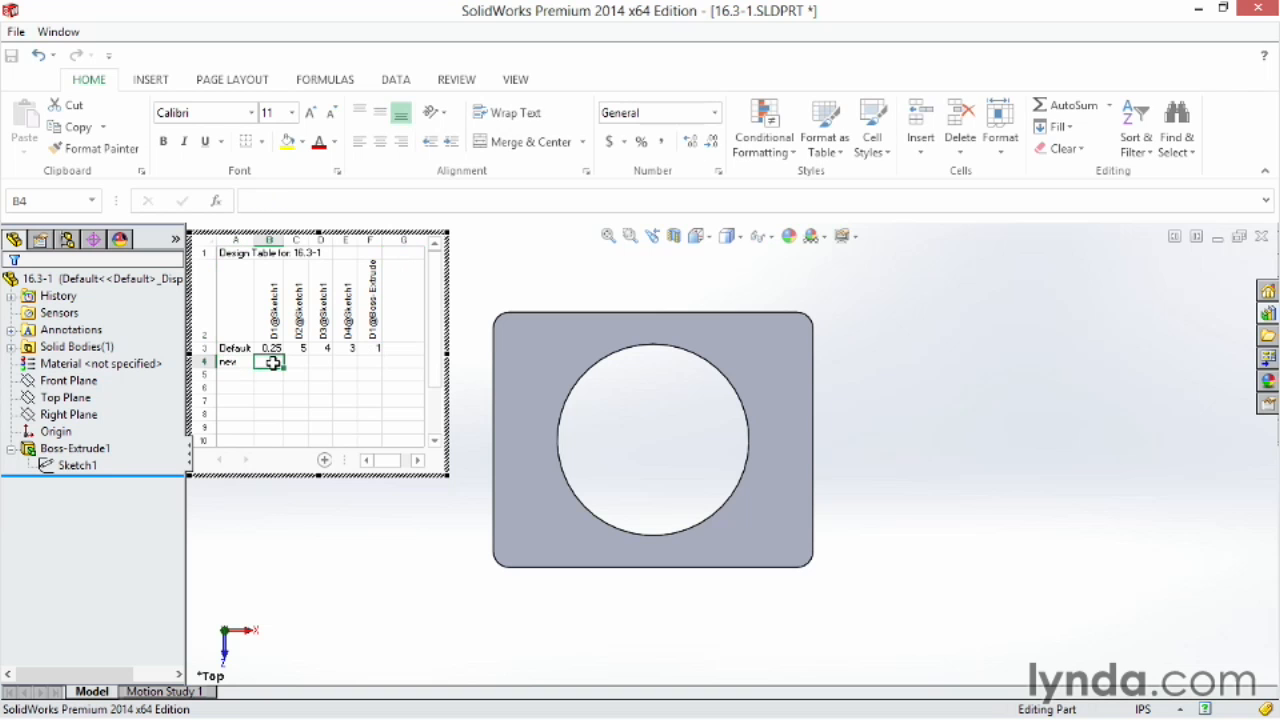
text(.5)
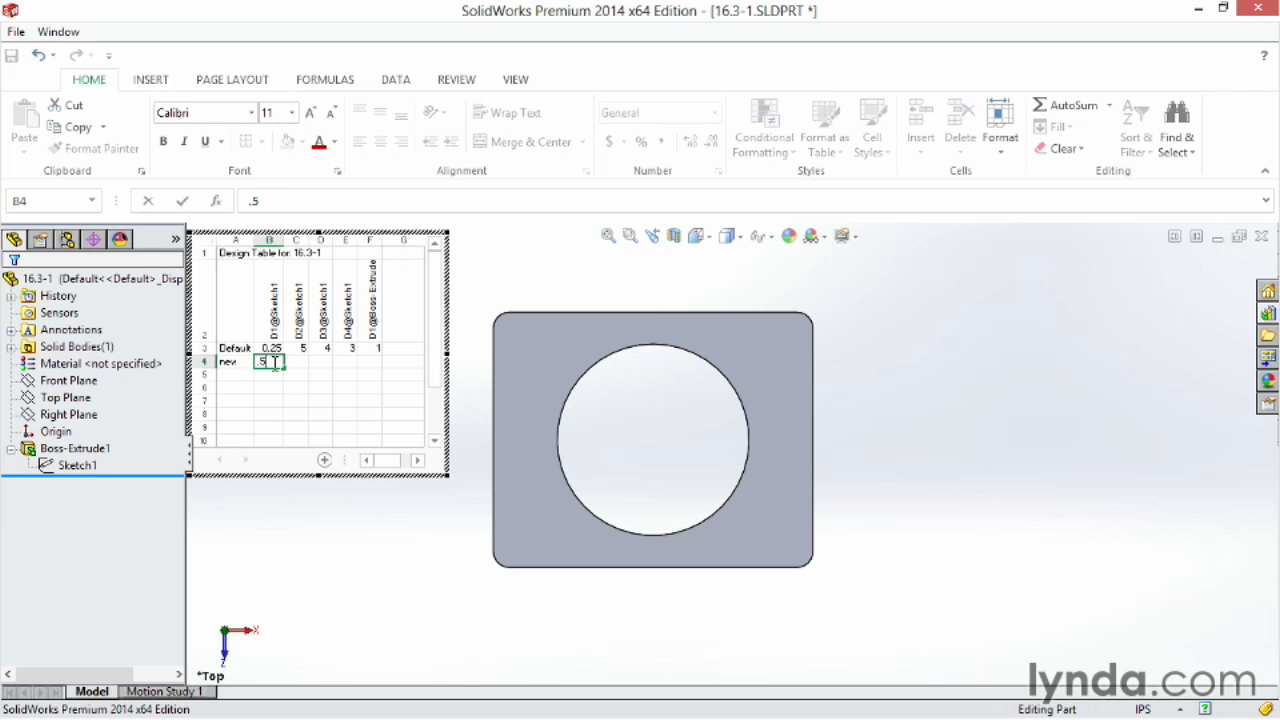
click(300, 362)
text(8)
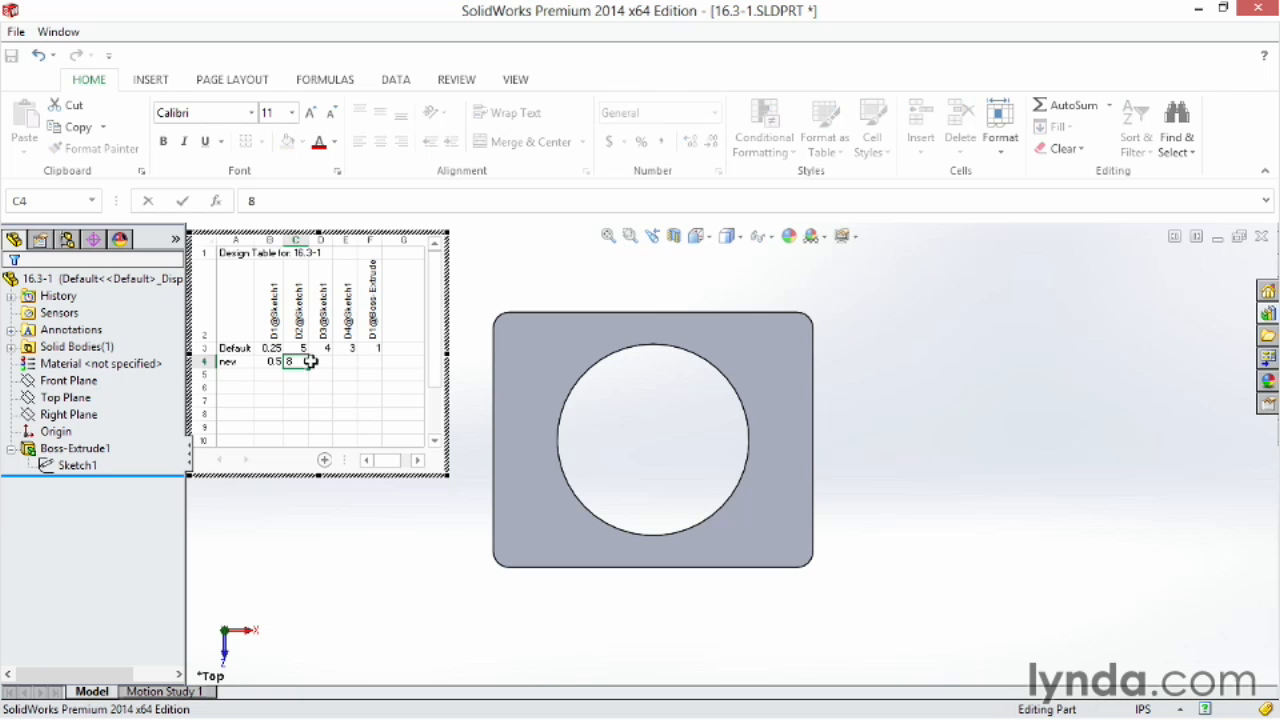
click(322, 362)
text(5)
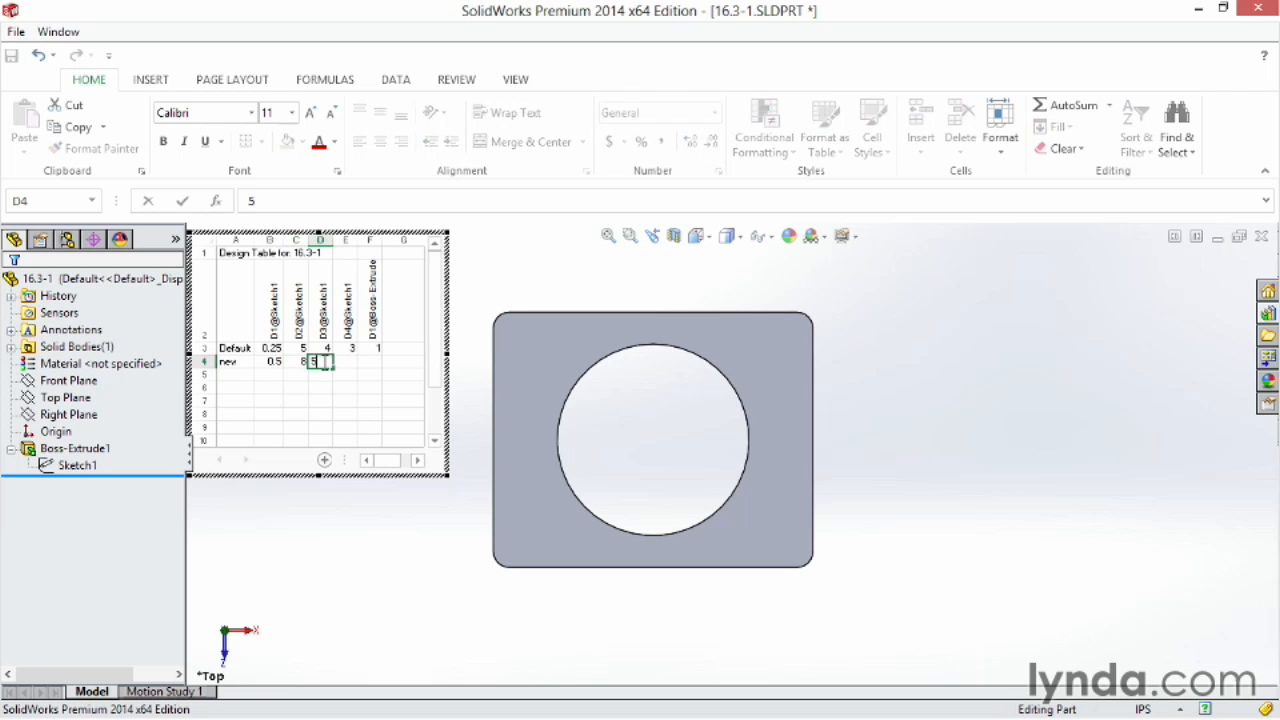
click(346, 360)
text(2)
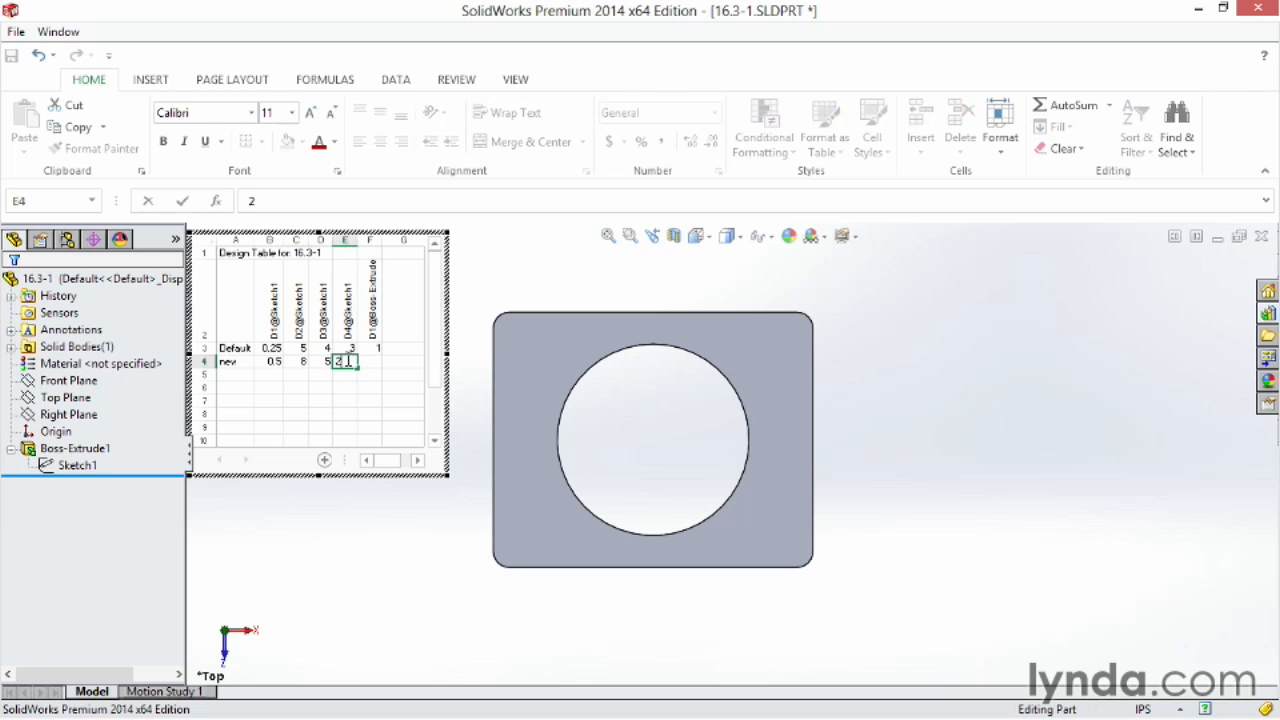
click(368, 362)
text(2)
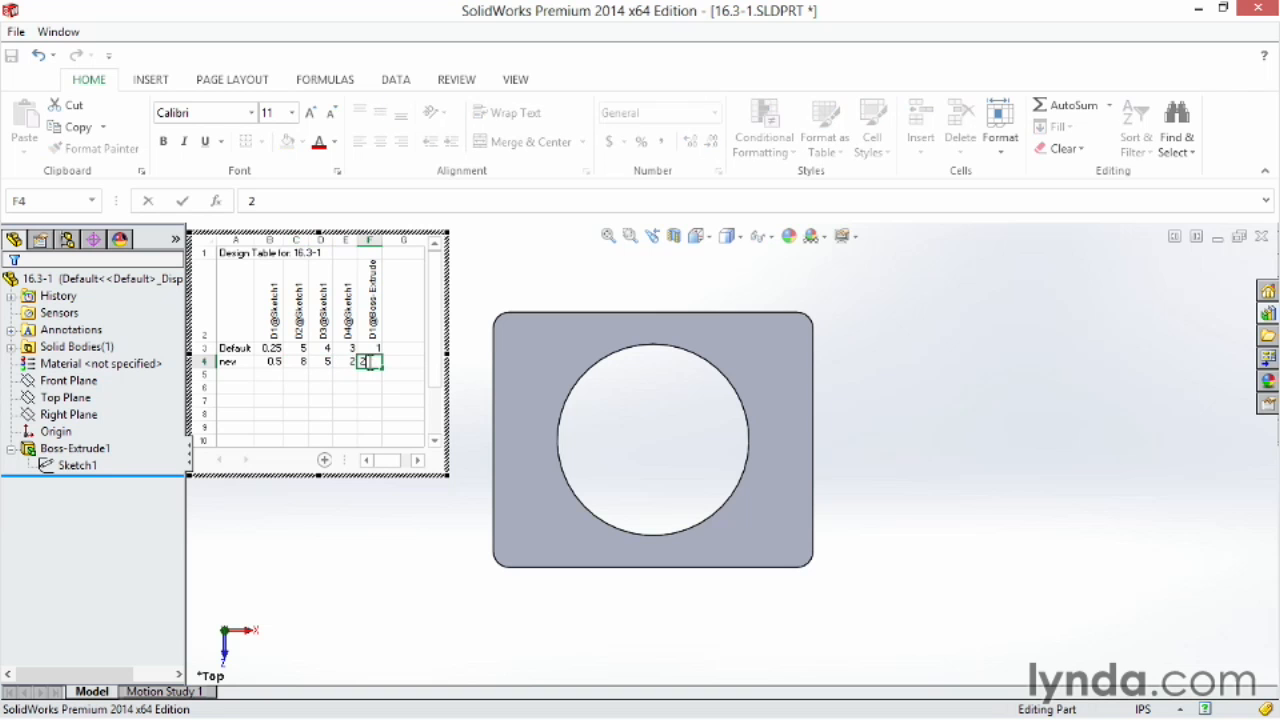
- Close the design table to generate the new configuration
click(387, 376)
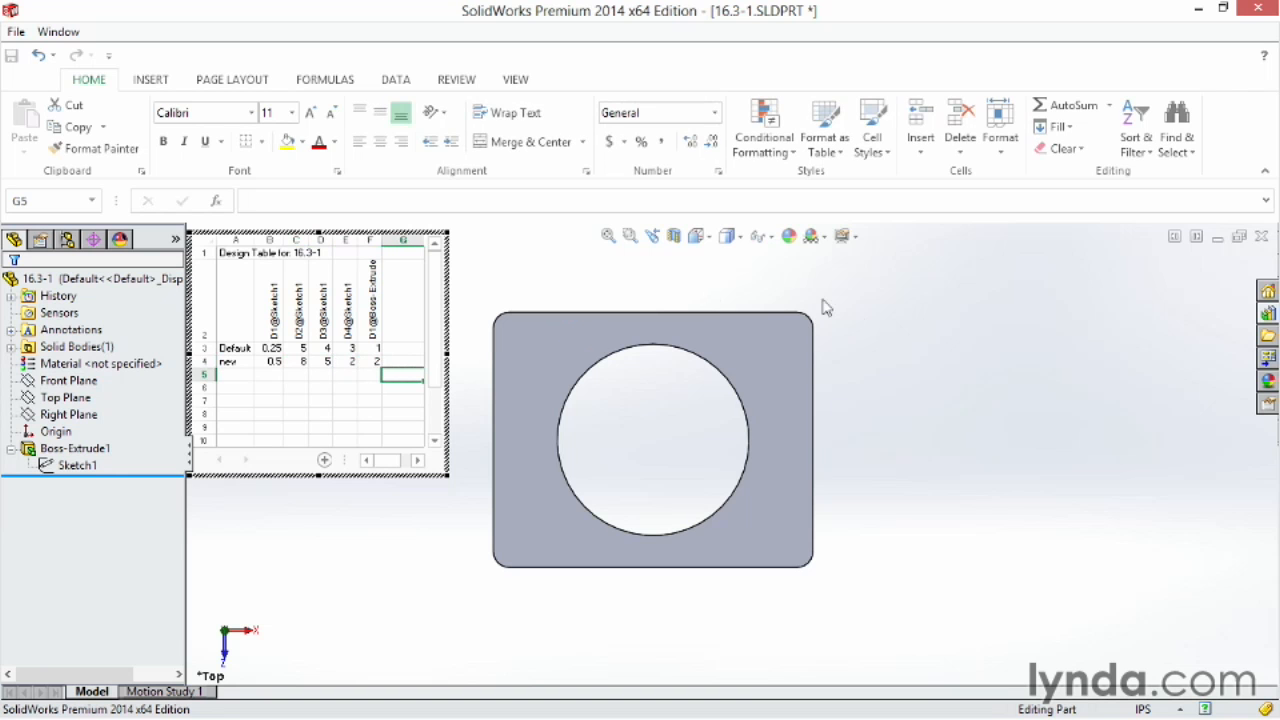
click(861, 318)
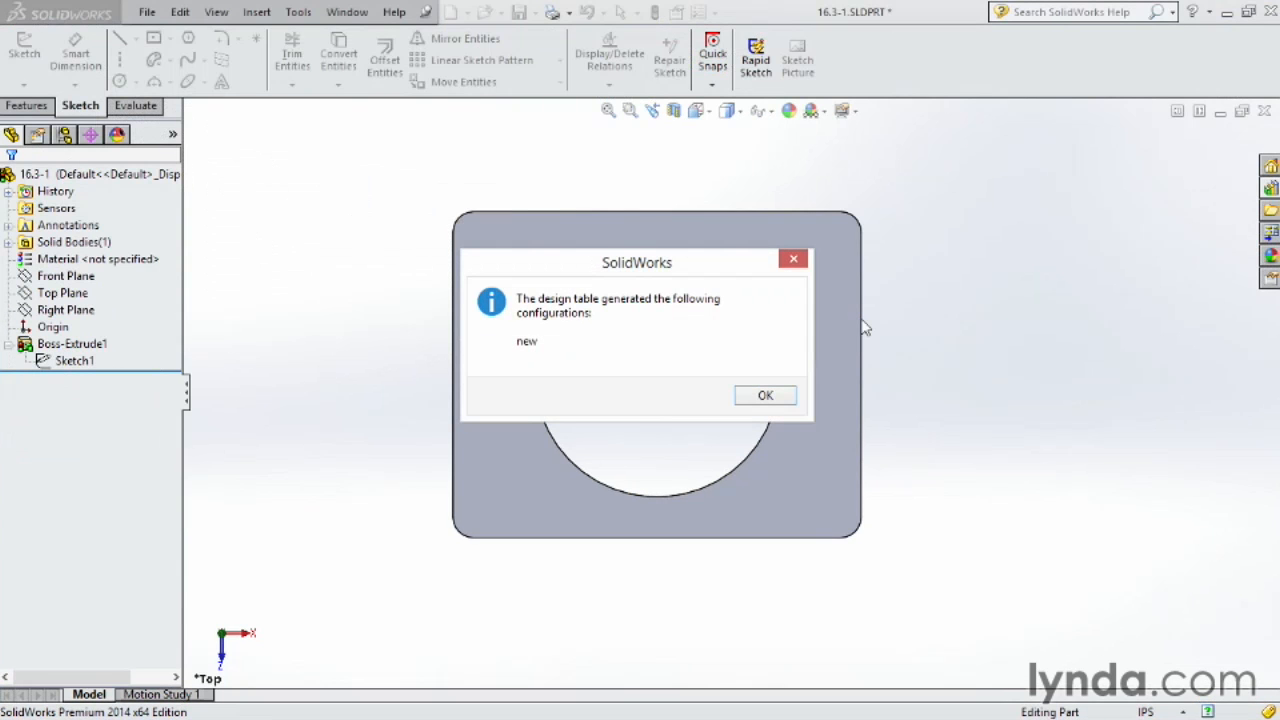
click(785, 397)
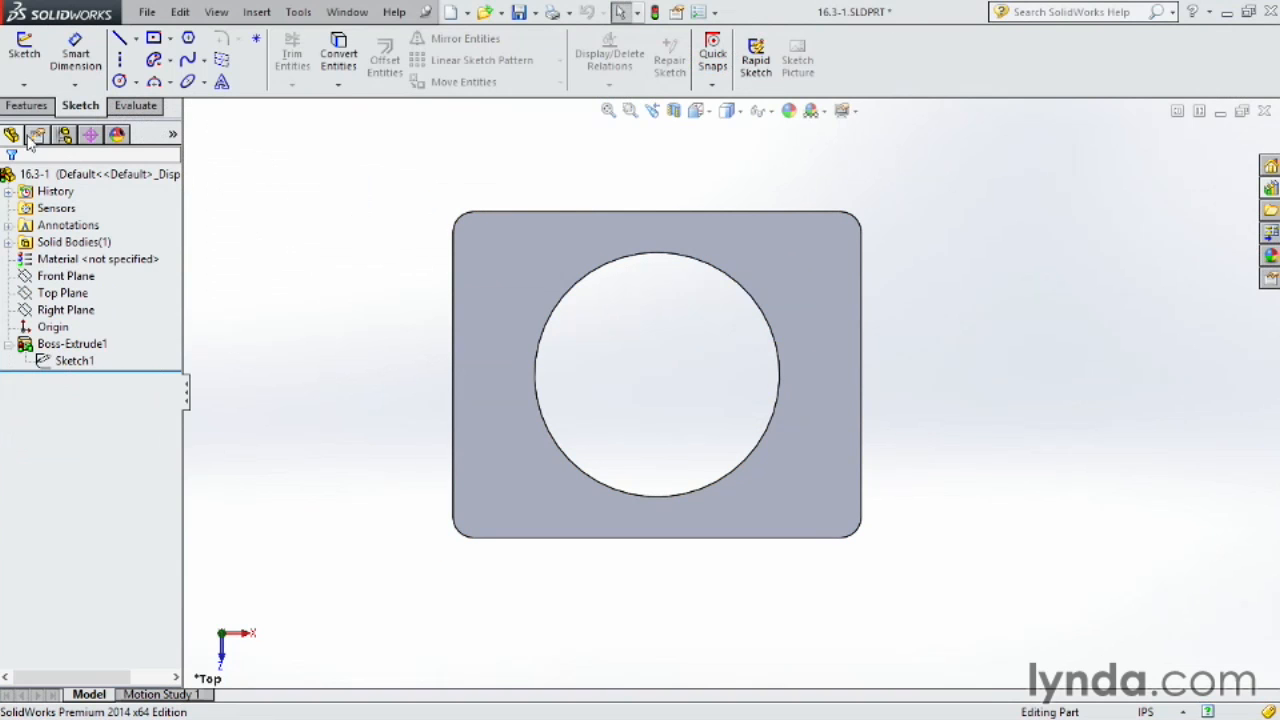
- Activate the new configuration to examine its shape in 3D, and switch back to the Default configuration
click(65, 135)
click(46, 228)
double_click(46, 228)
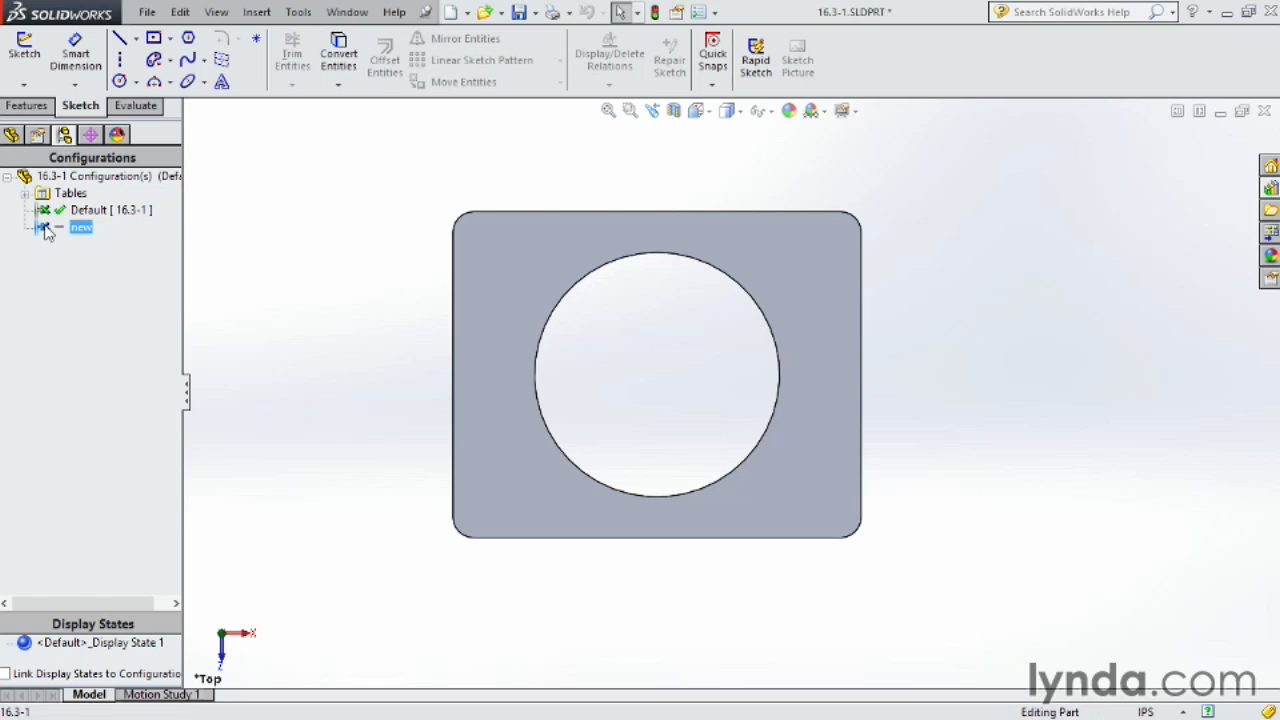
middle_drag(694, 523, 675, 303)
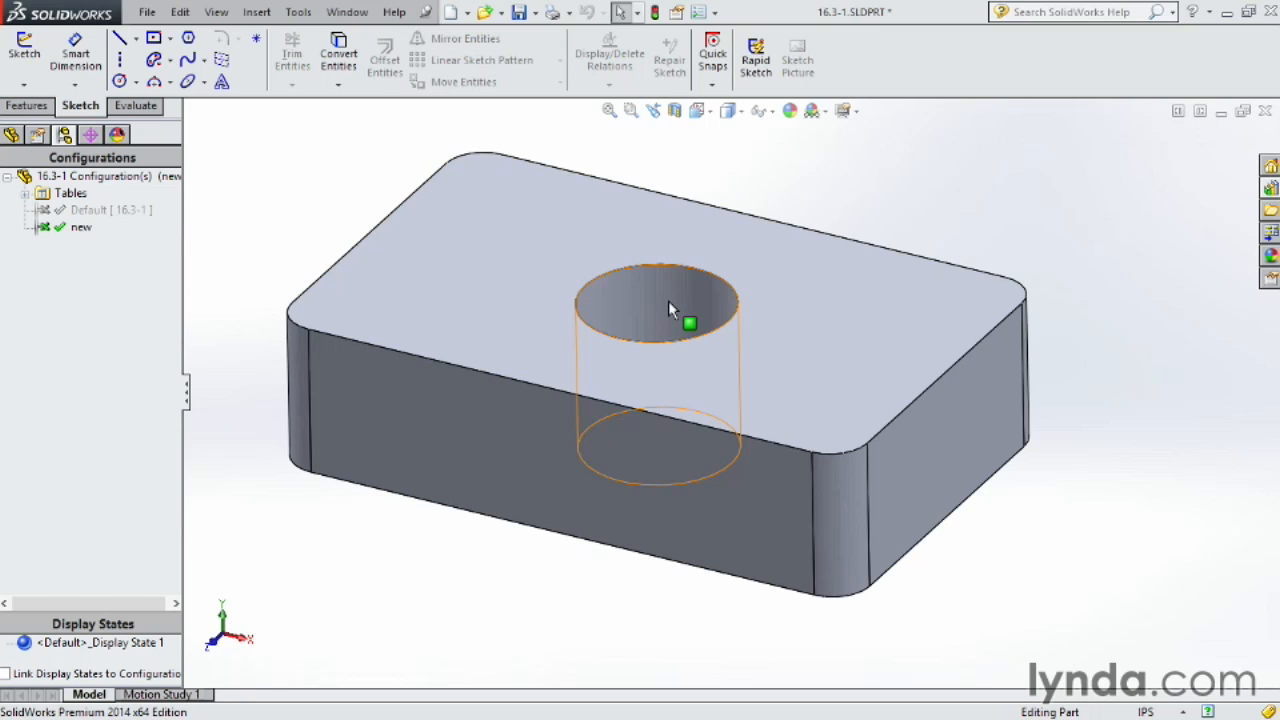
double_click(54, 211)
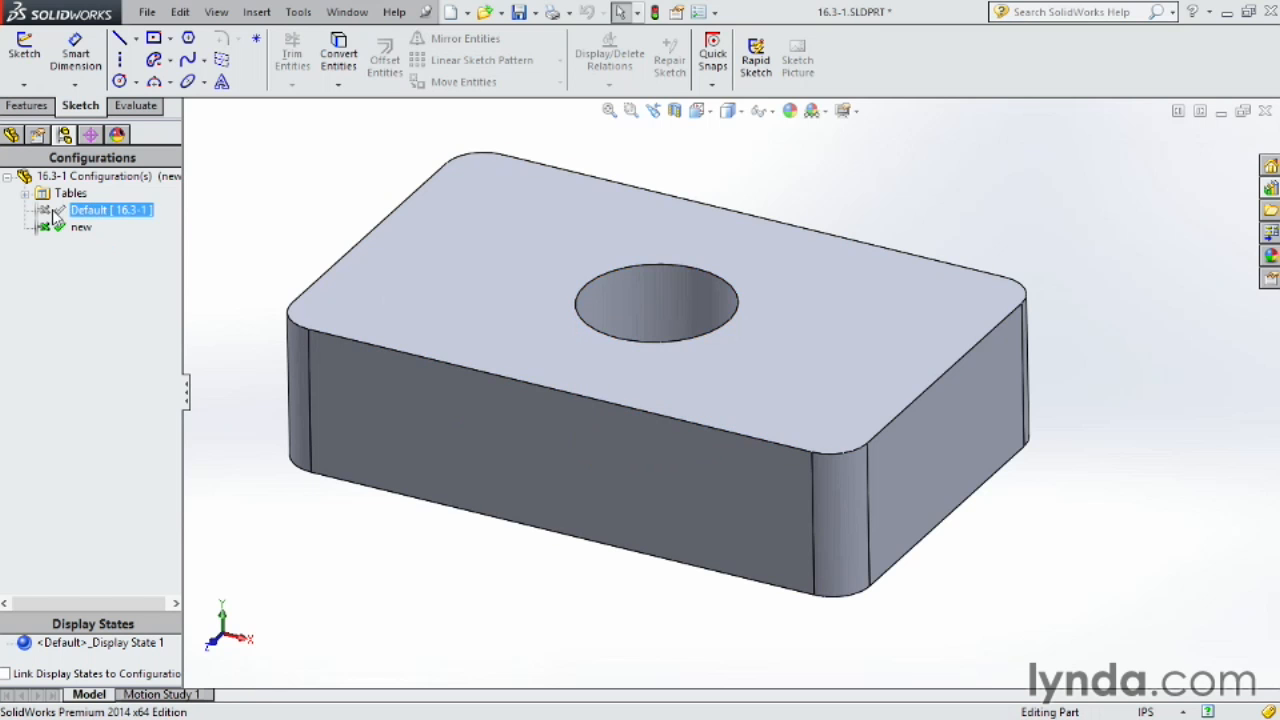
click(675, 391)
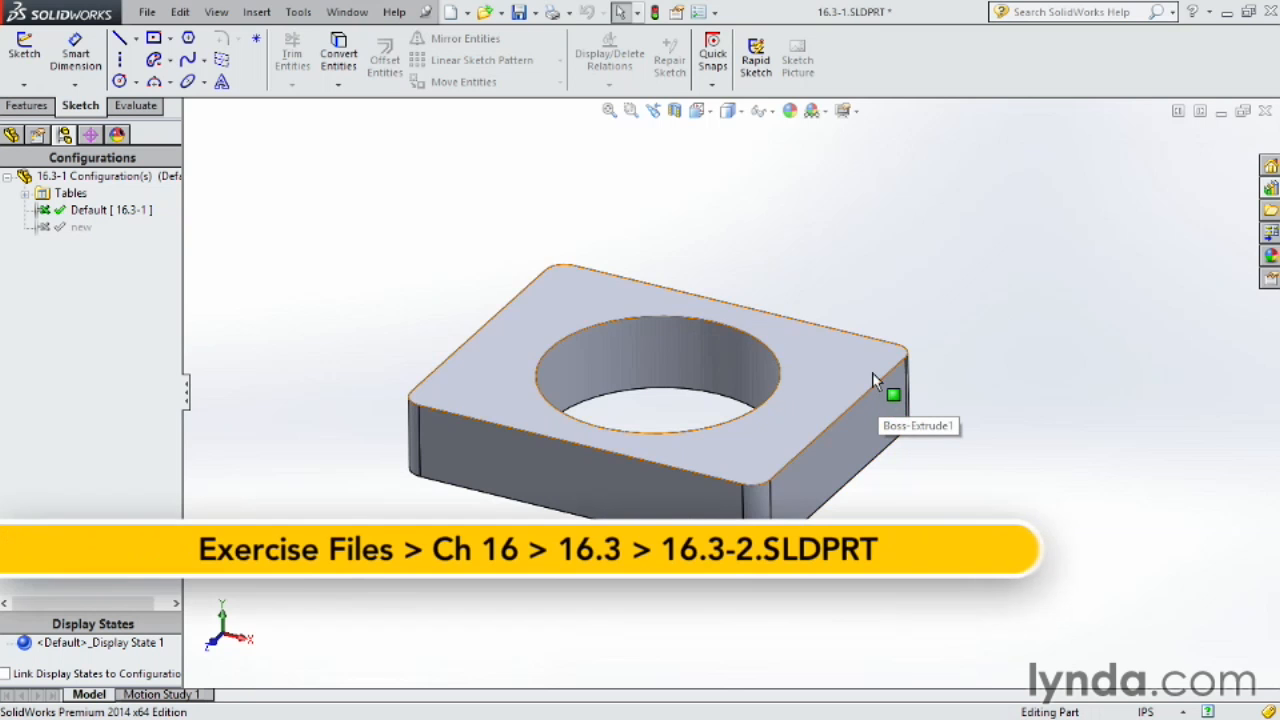
- Switch to the open part 16.3-2.SLDPRT and rename its Boss-Extrude1 feature MyBoss
click(347, 12)
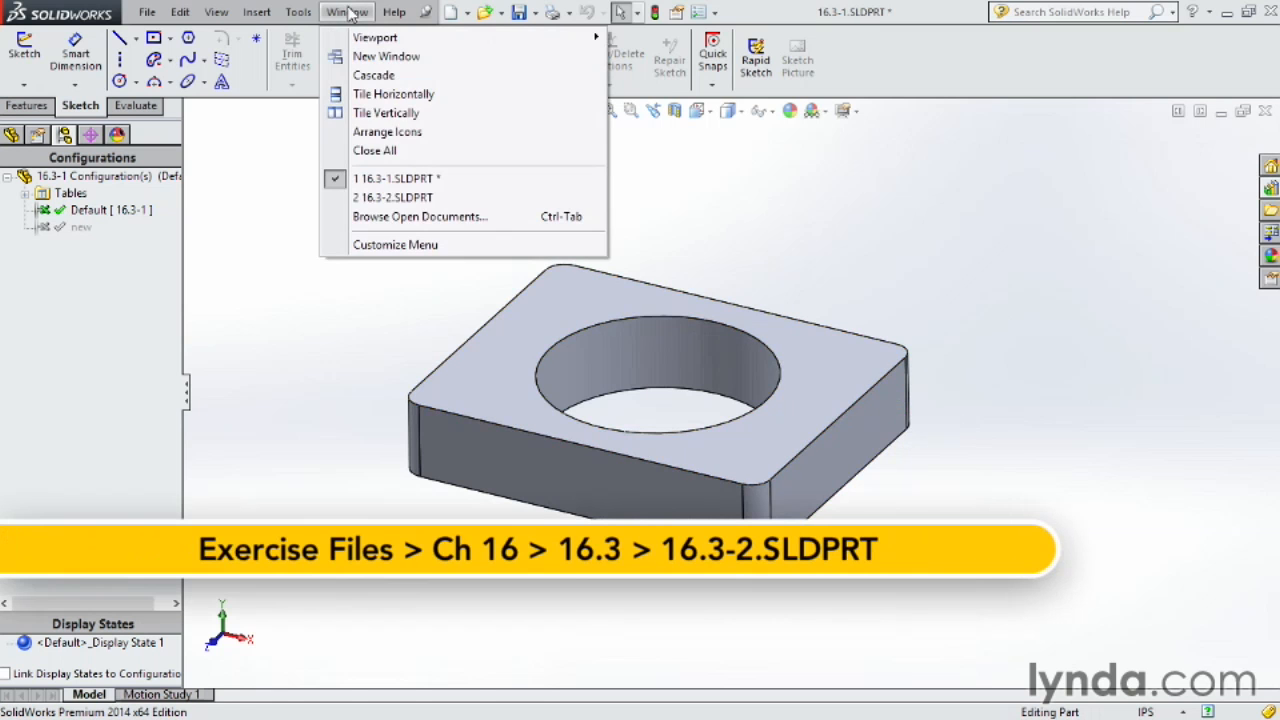
click(400, 197)
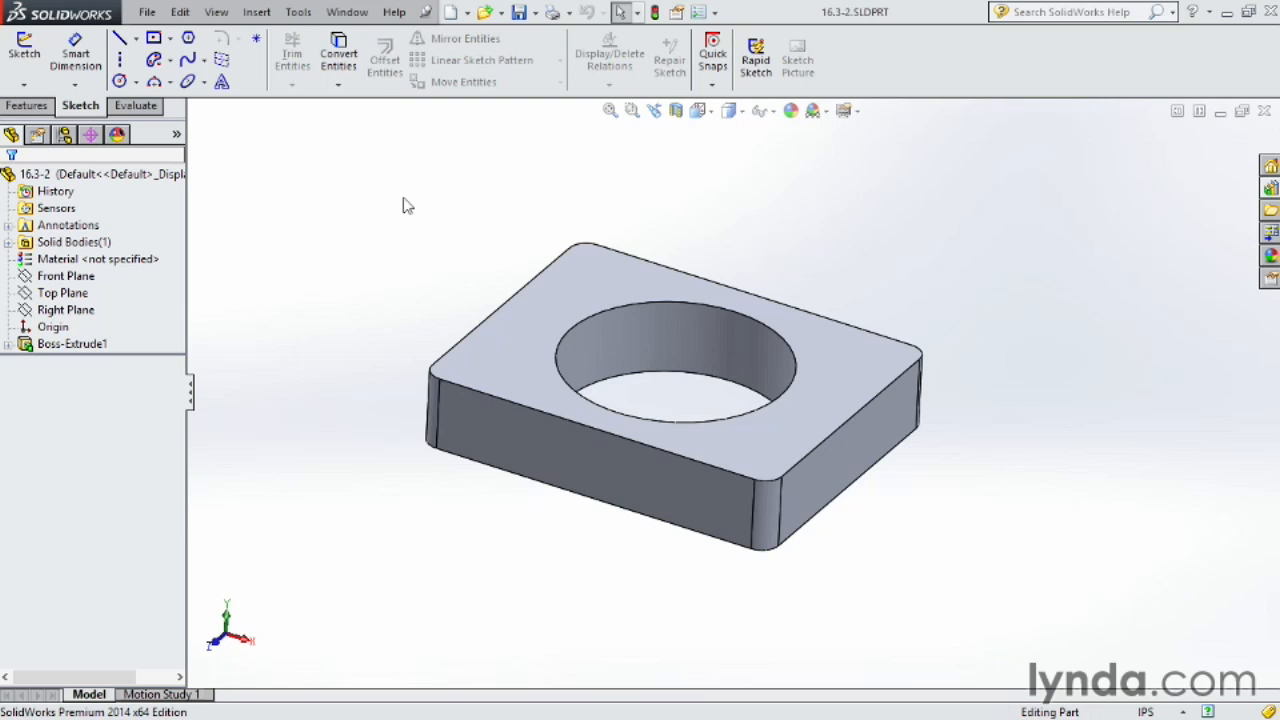
click(70, 344)
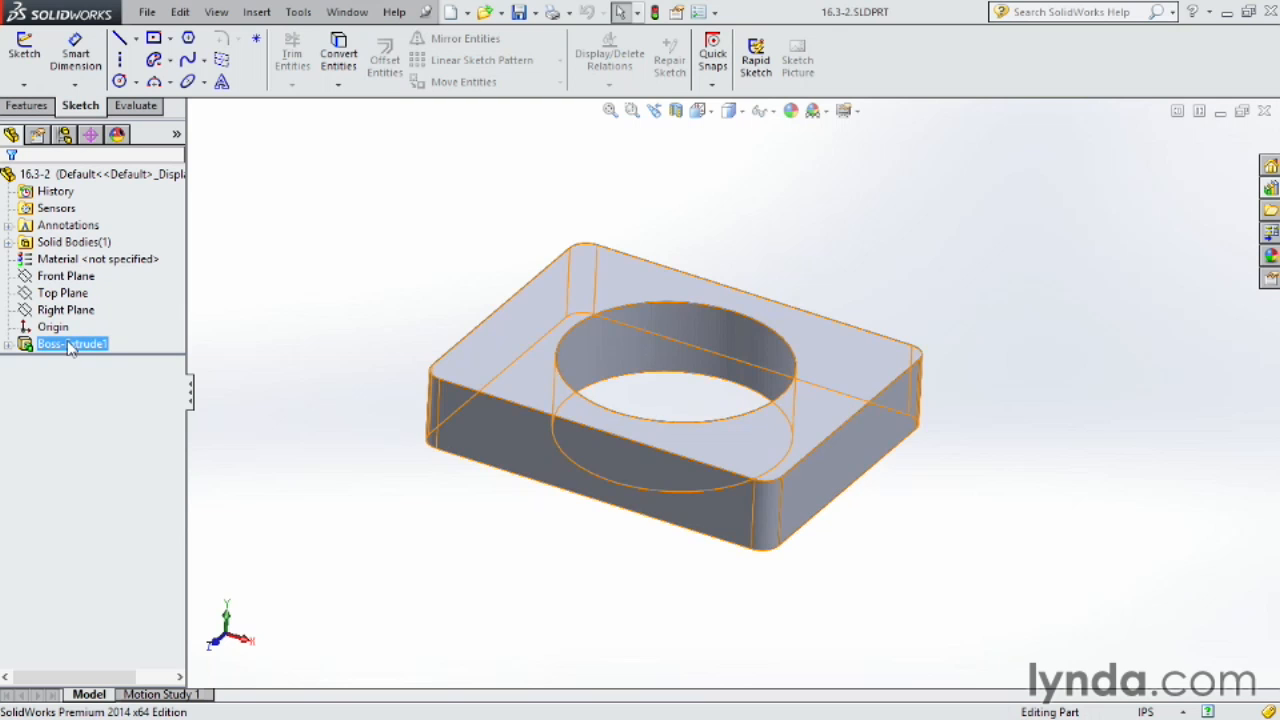
click(80, 346)
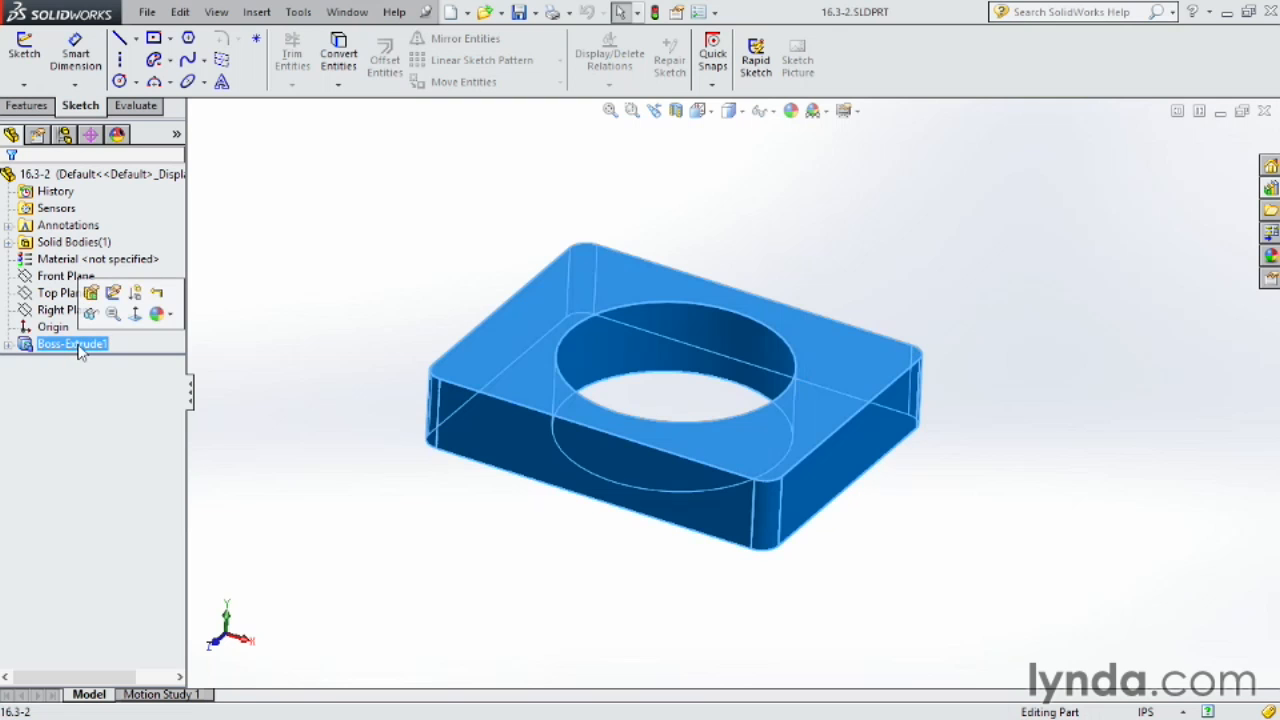
click(80, 346)
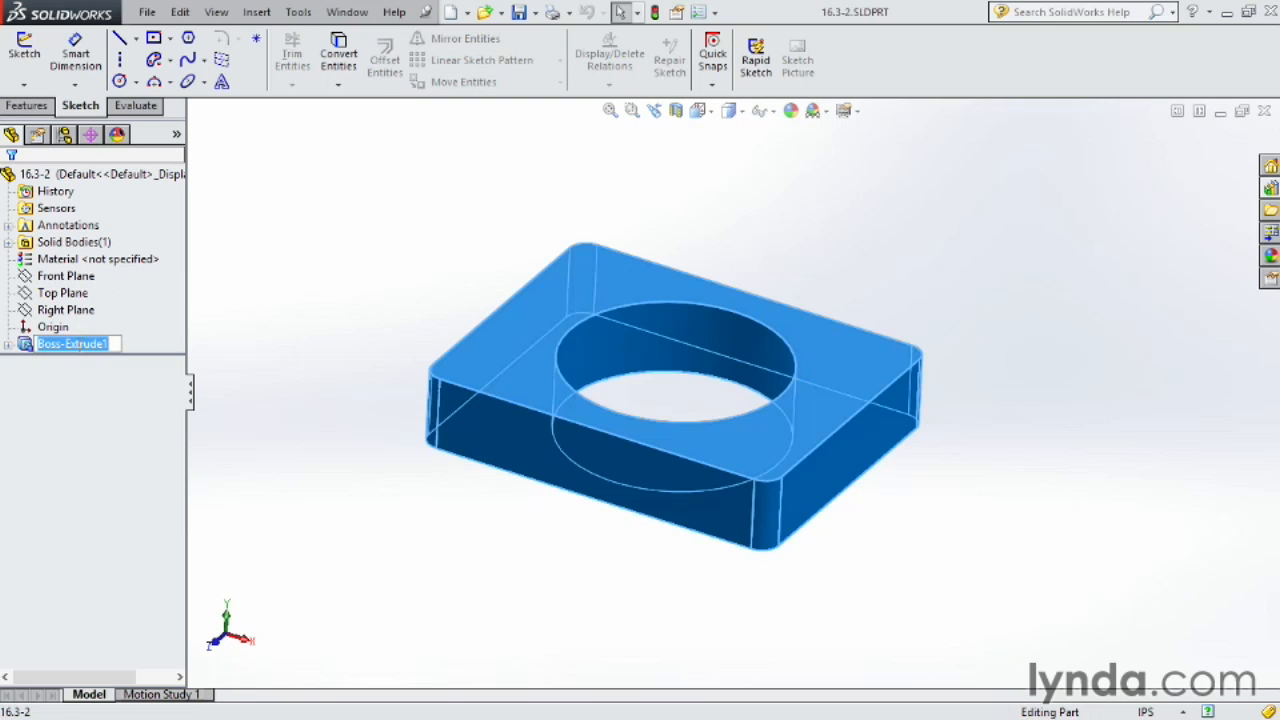
text(MyBoss)
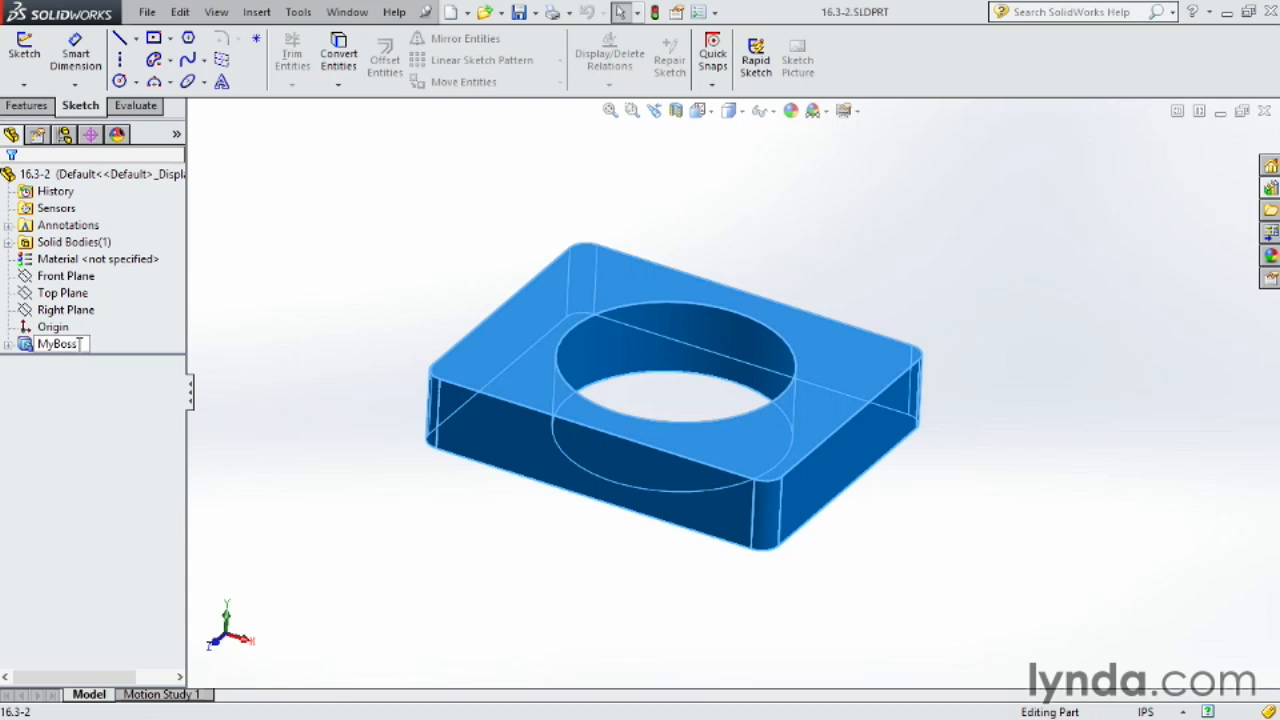
click(283, 288)
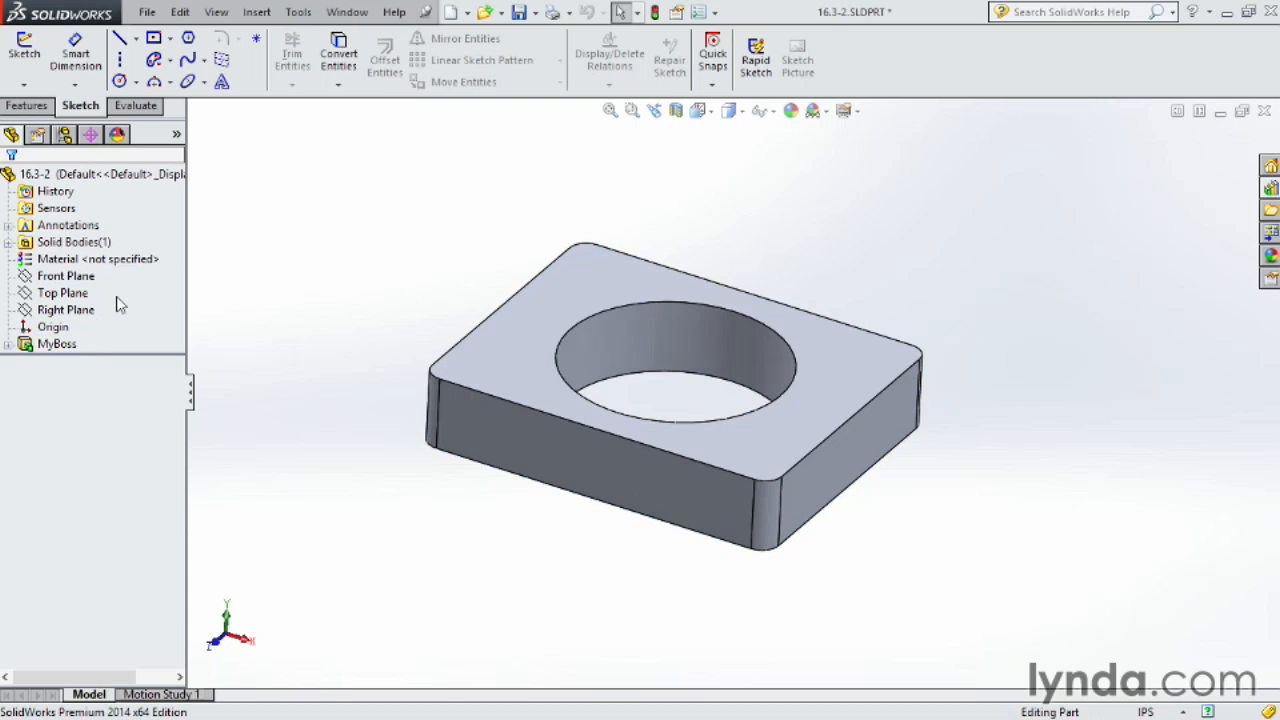
- Rename the sketch under the MyBoss feature BossSketch
click(8, 345)
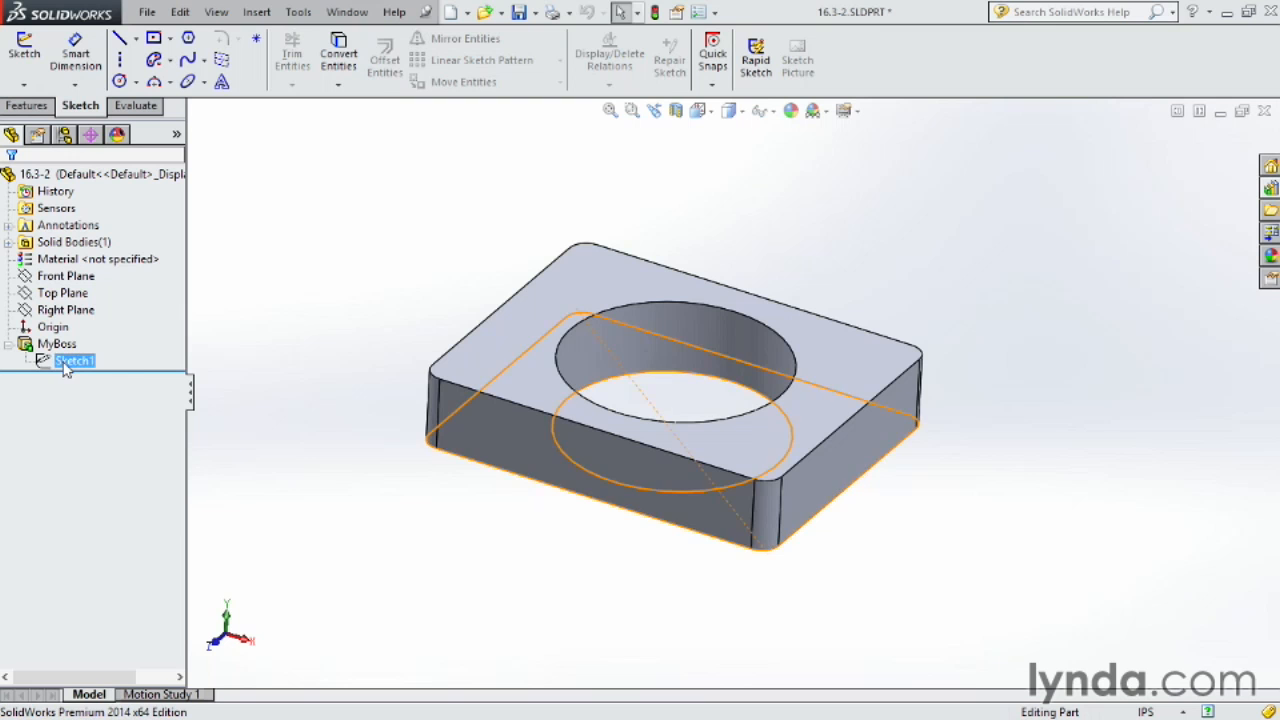
click(66, 362)
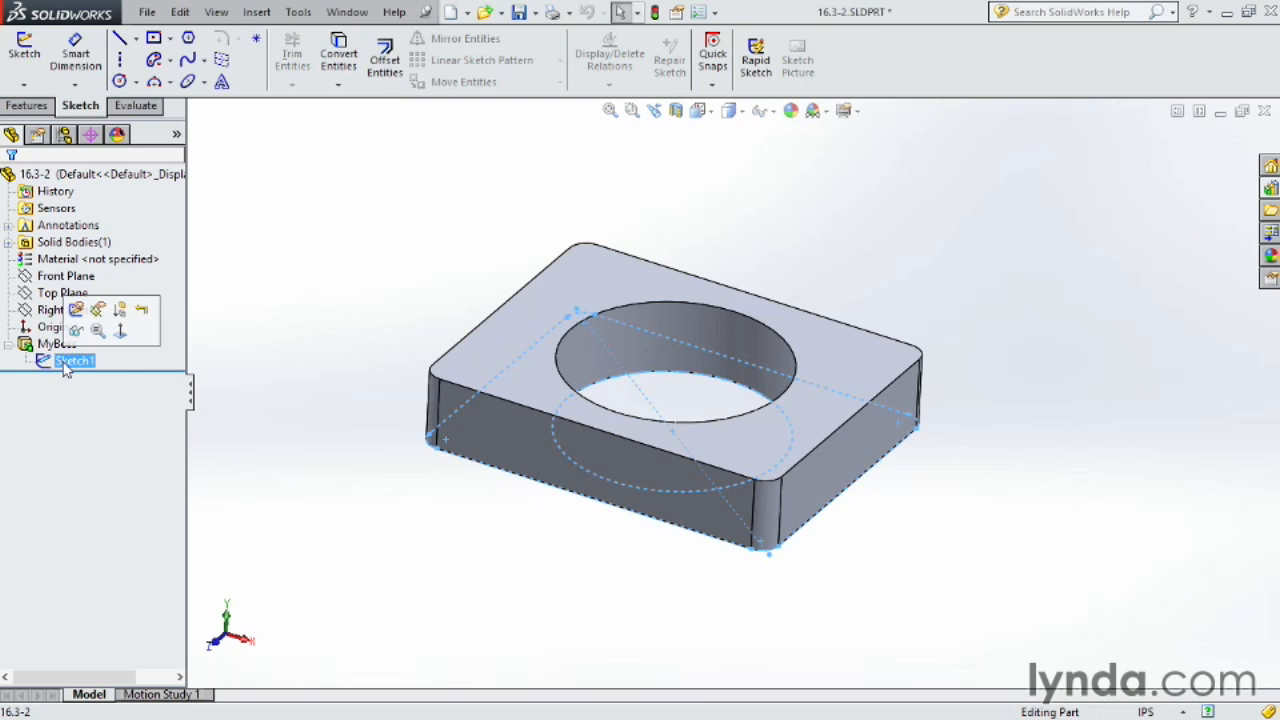
click(66, 362)
text(BossSketch)
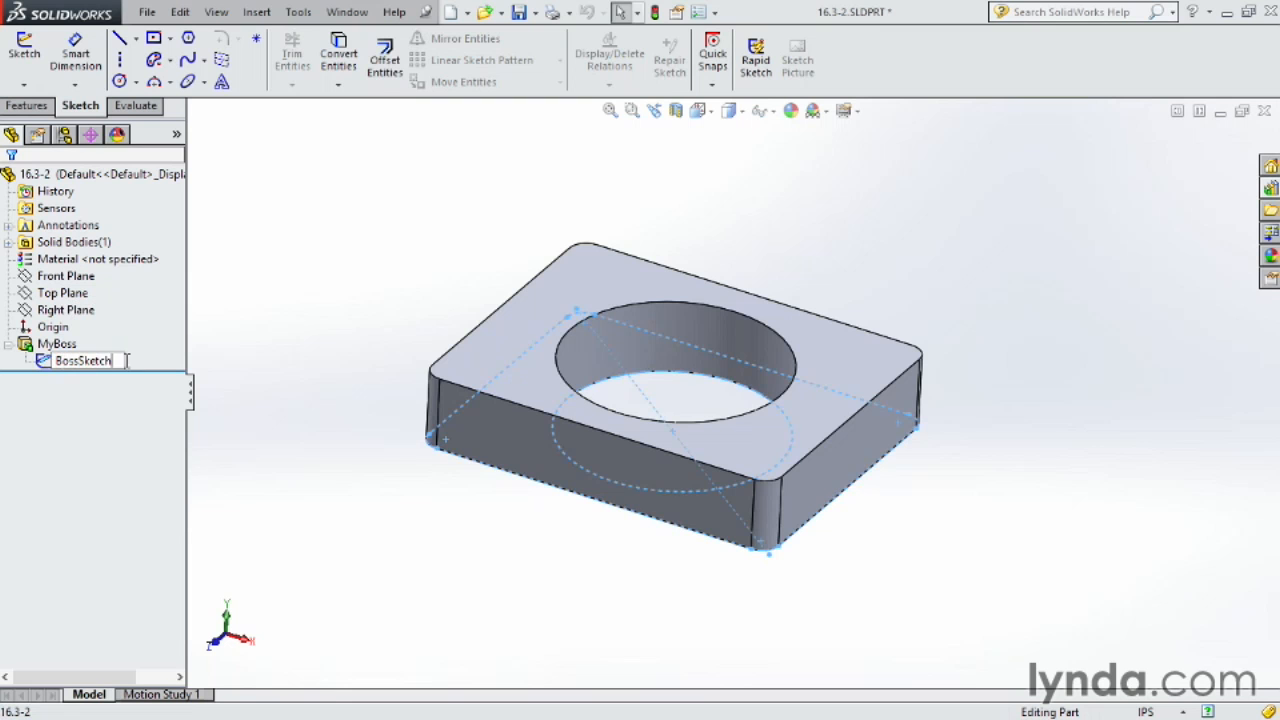
click(238, 344)
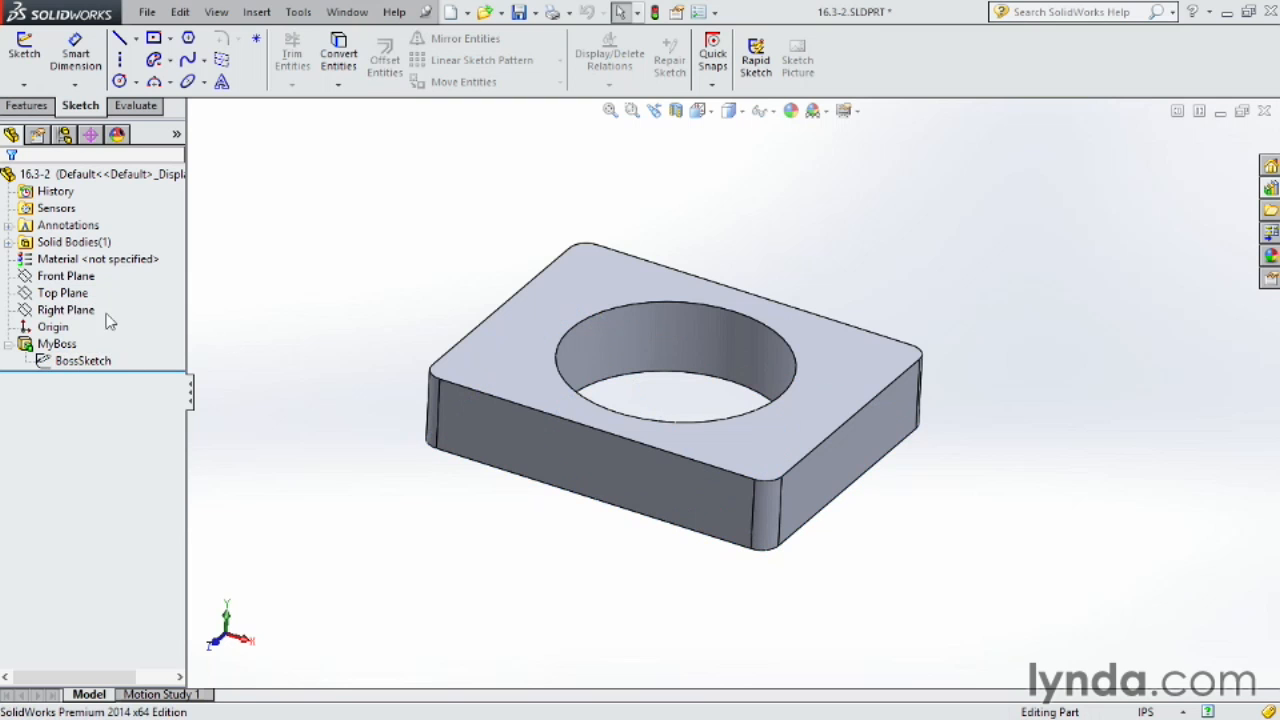
- Open BossSketch for editing and rename the rectangle's horizontal 5.00 dimension Lenght
right_click(63, 366)
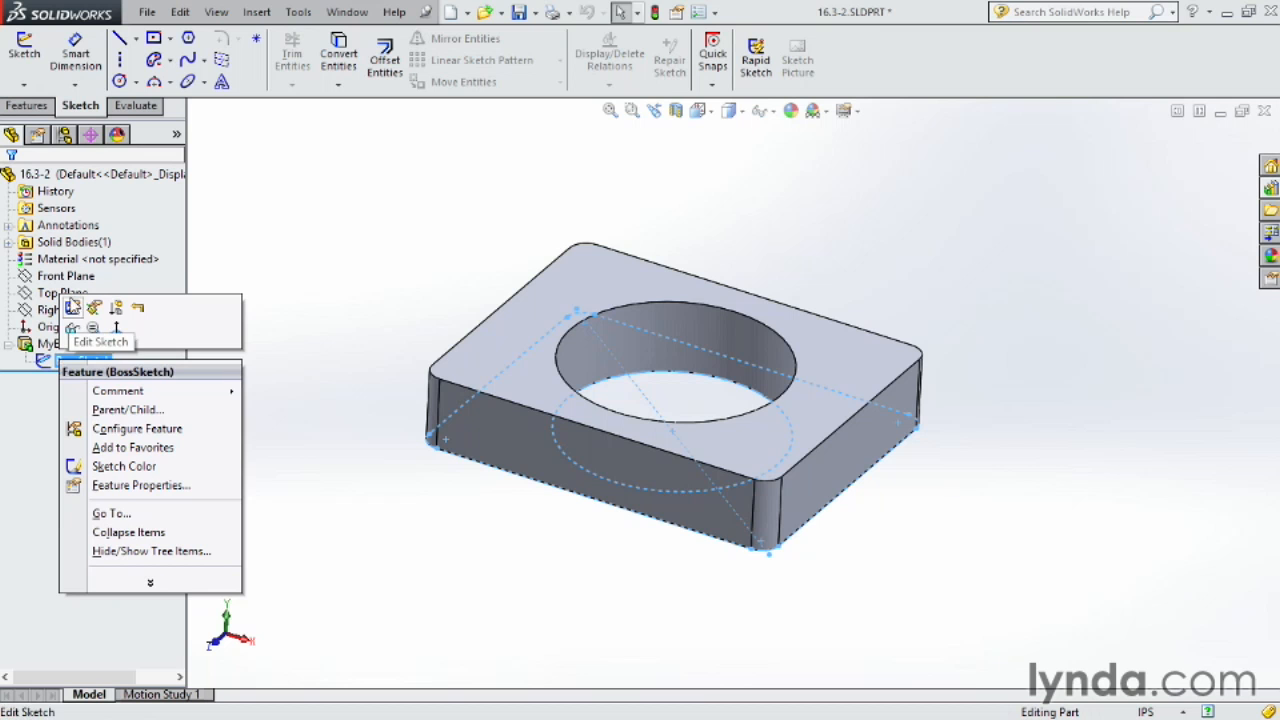
click(72, 307)
key(ctrl+8)
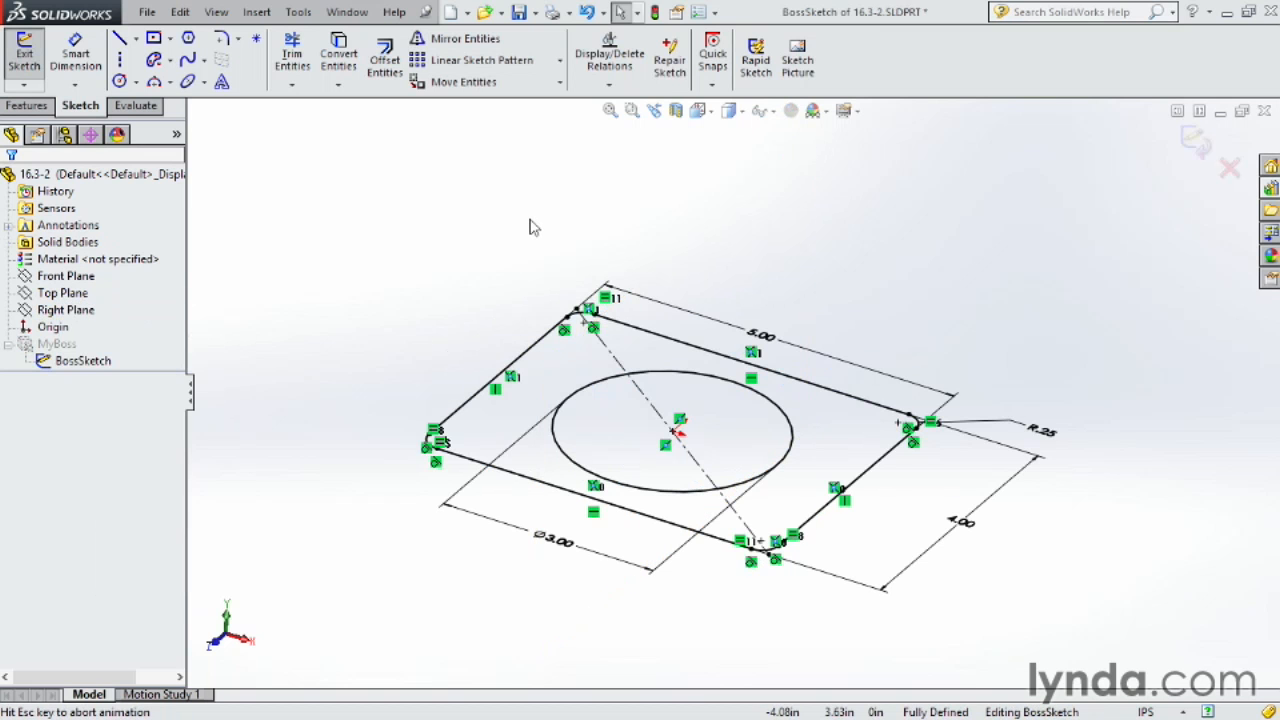
click(646, 156)
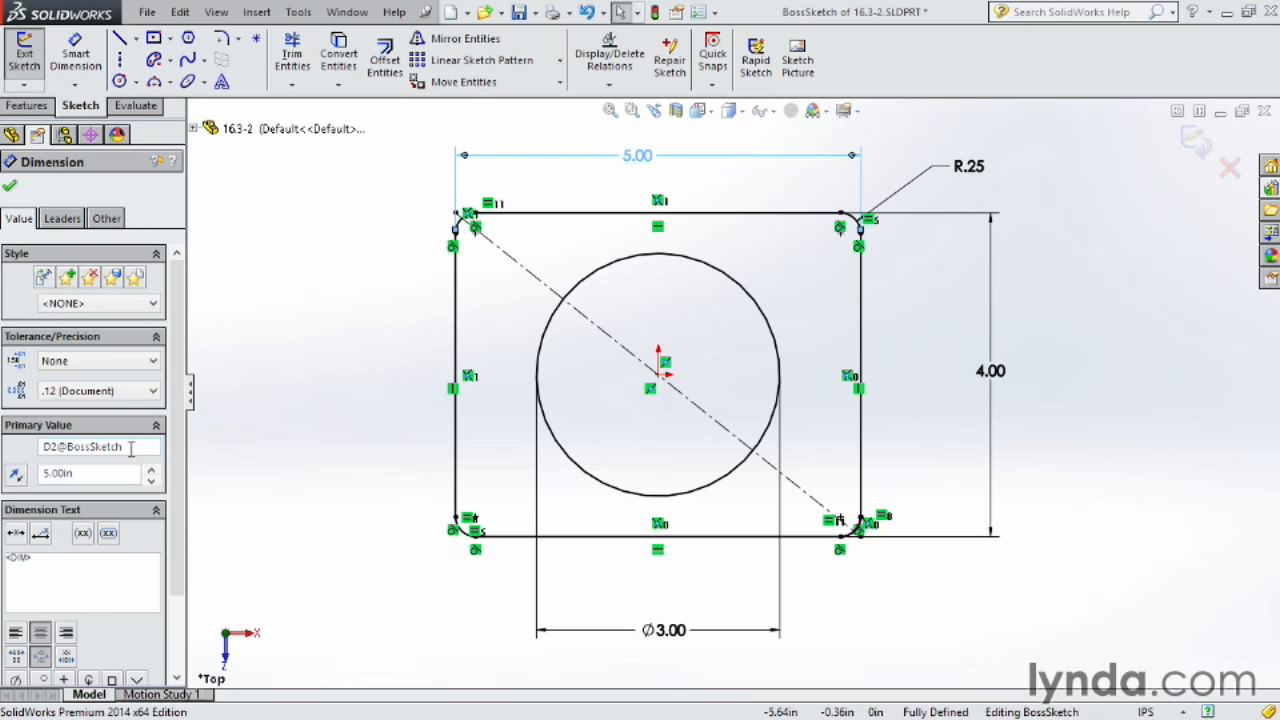
drag(58, 447, 39, 453)
text(Lenght)
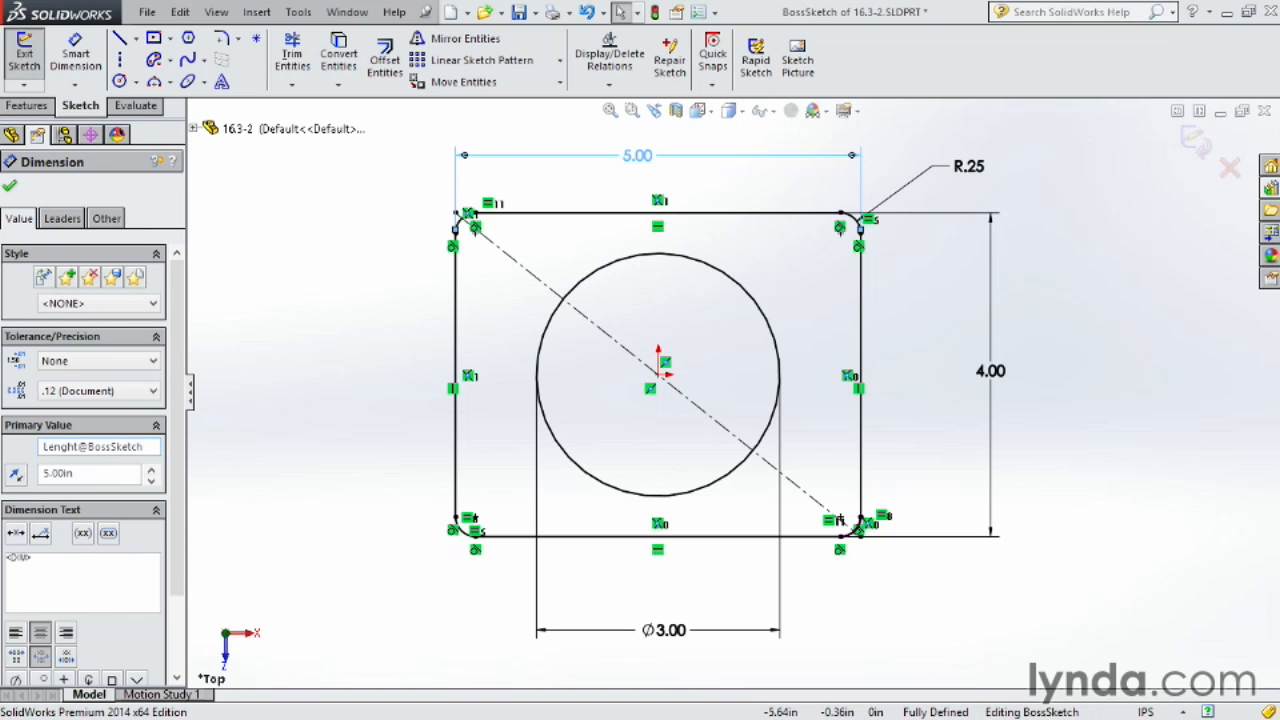
click(9, 186)
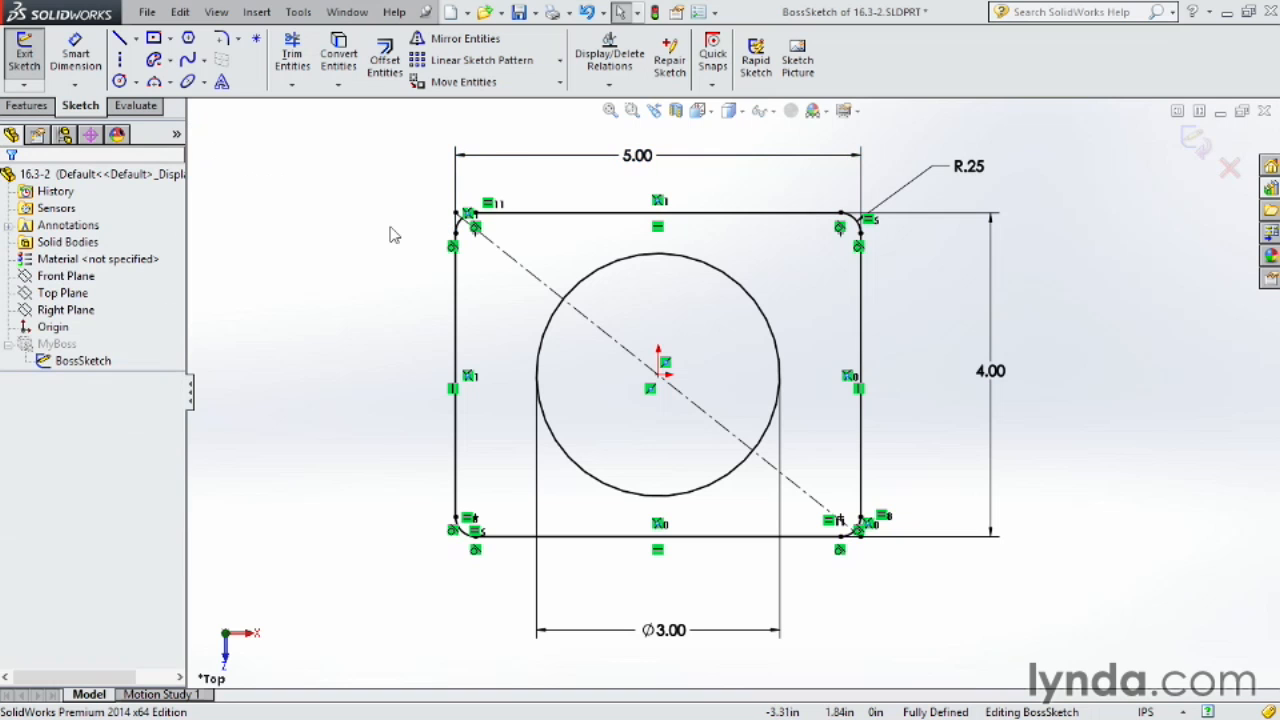
- Rename the rectangle's vertical 4.00 dimension W
click(990, 372)
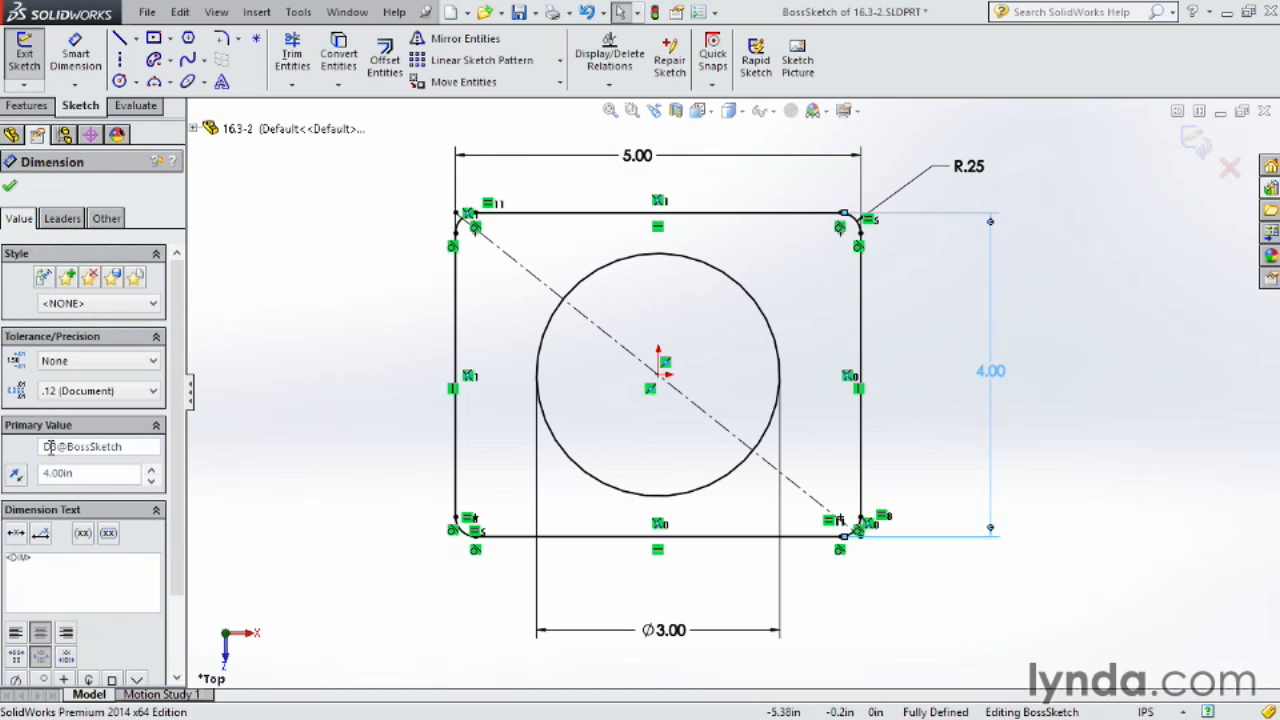
drag(55, 447, 35, 445)
text(W)
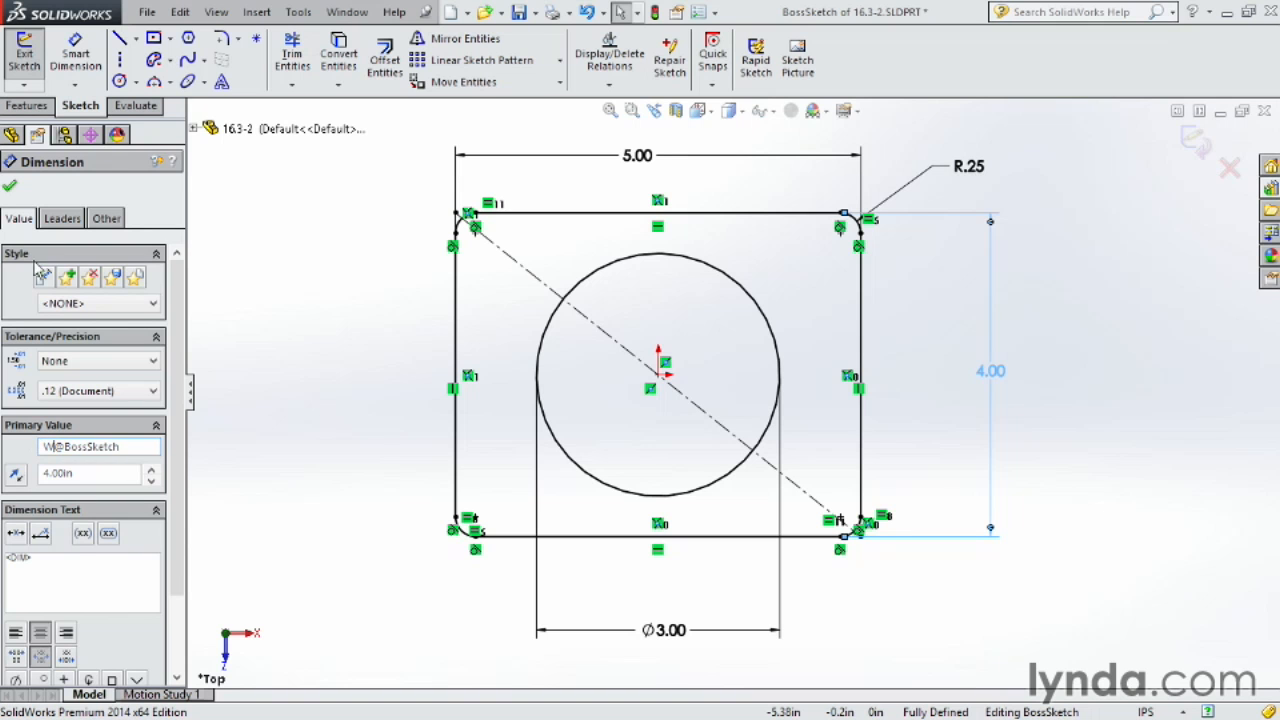
click(9, 186)
- Rename the circle's diameter dimension Hole
click(664, 630)
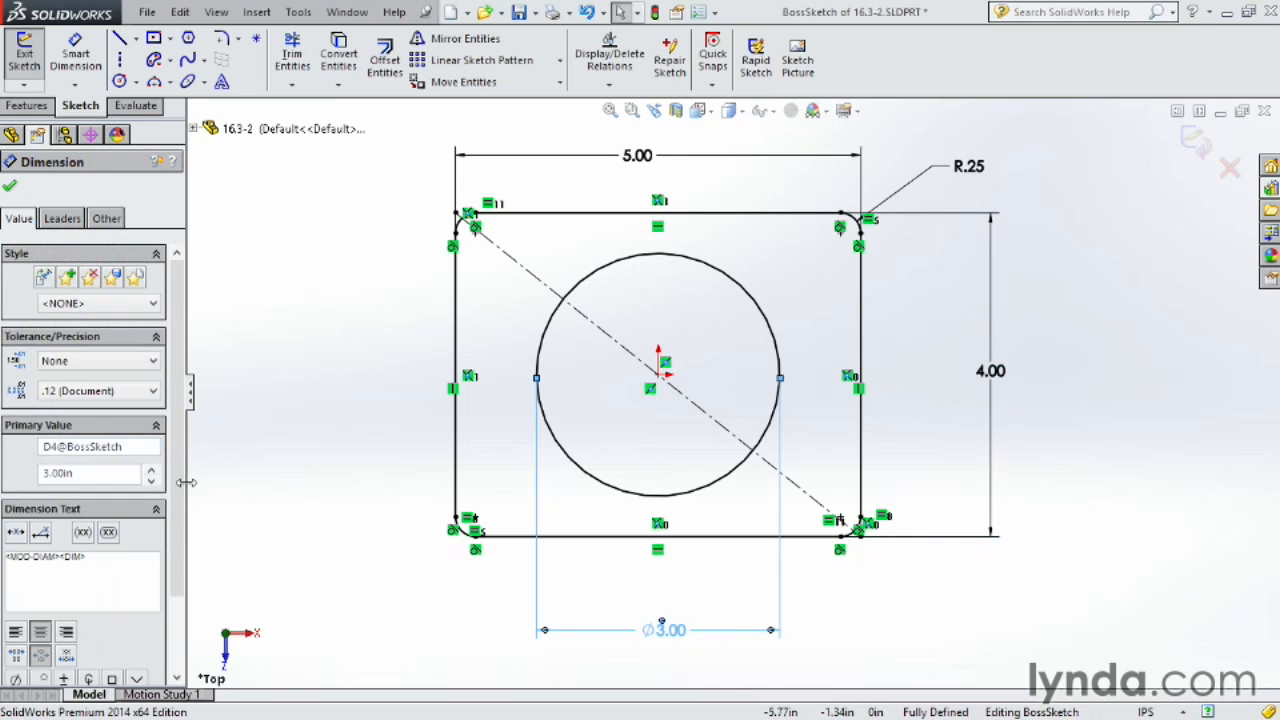
drag(57, 447, 38, 446)
text(Hole)
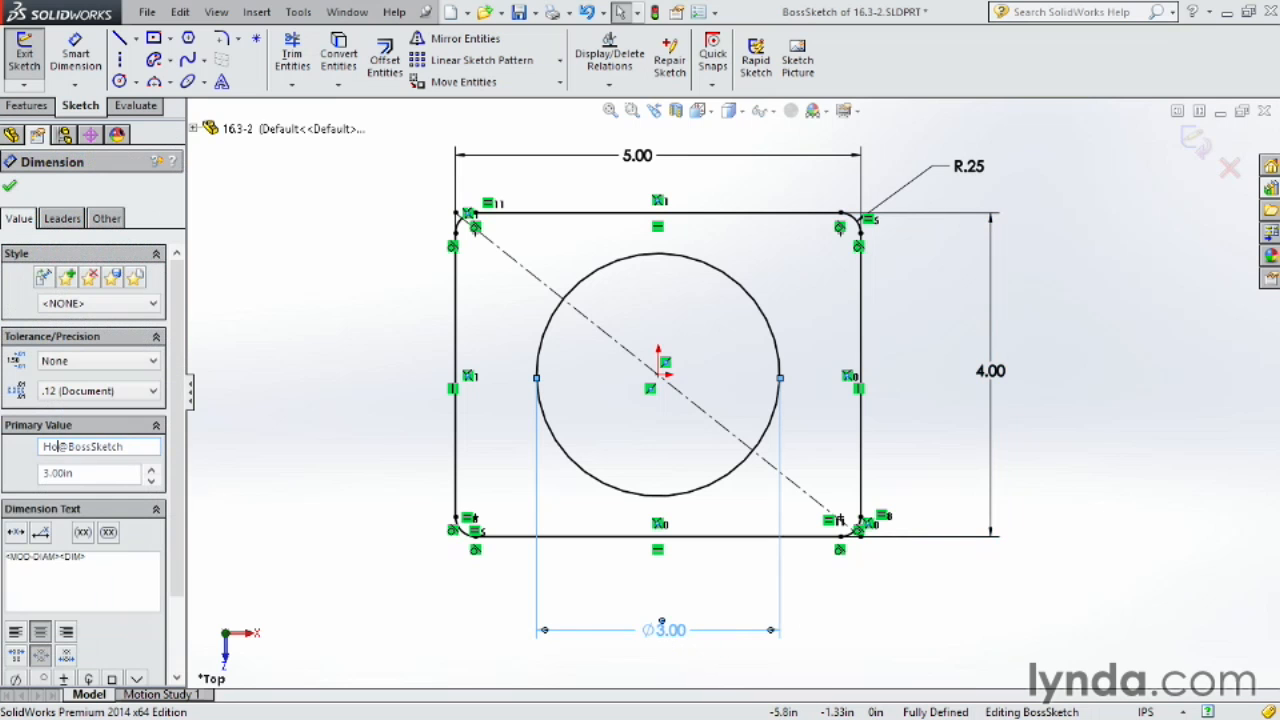
click(9, 186)
- Rename the corner radius dimension R and exit the sketch
click(968, 166)
drag(58, 447, 33, 449)
text(R)
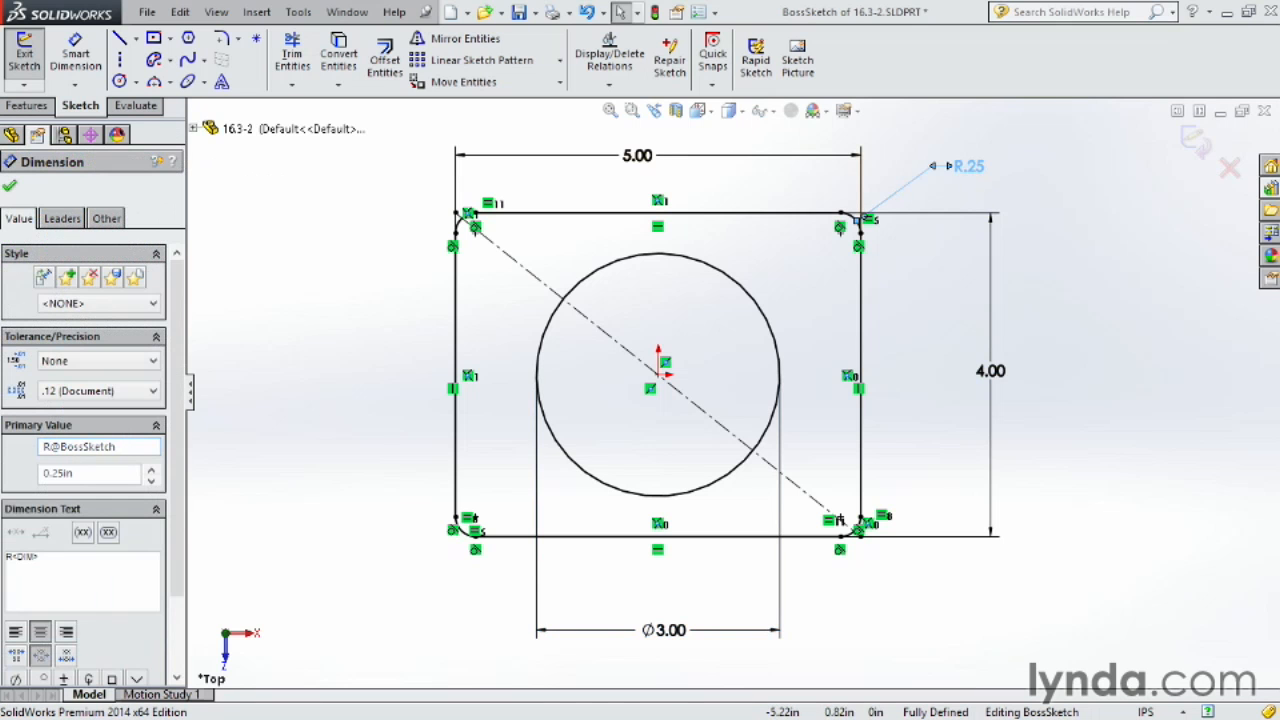
click(9, 190)
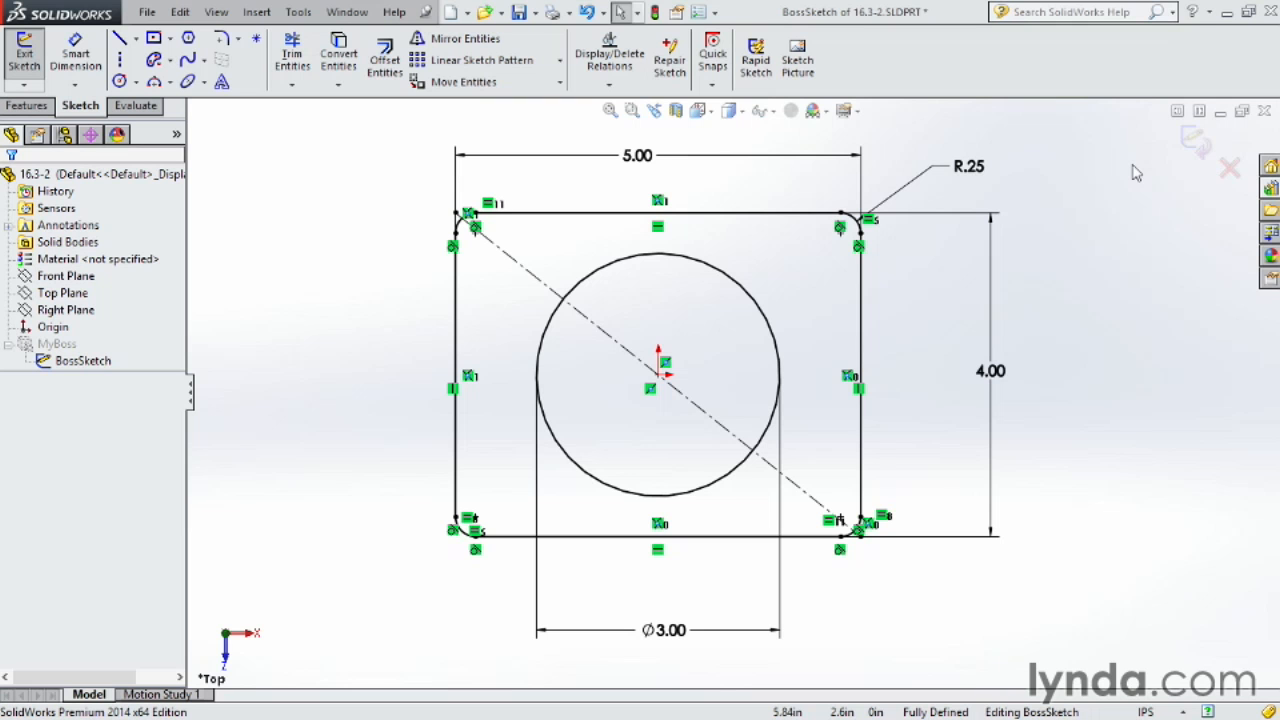
click(1195, 141)
- Insert an auto-created design table with all dimensions from R@BossSketch through D1@MyBoss
middle_drag(286, 305, 265, 175)
click(254, 12)
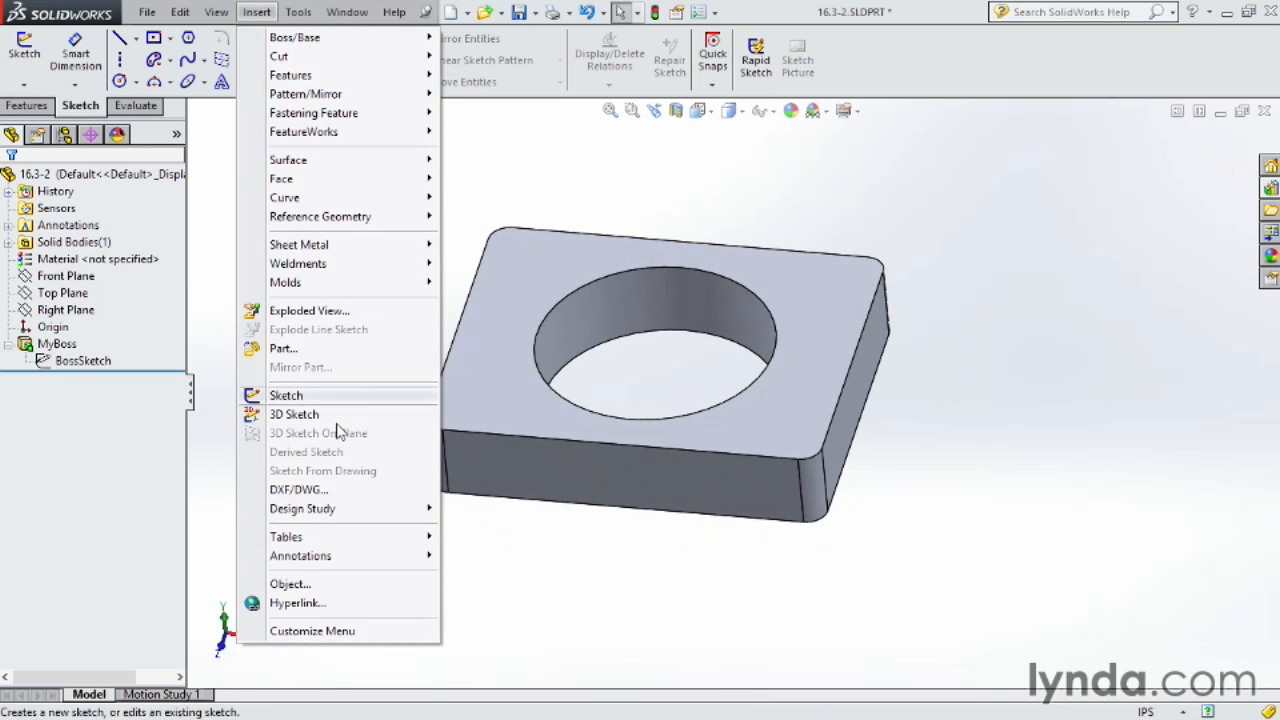
mouse_move(347, 538)
click(518, 558)
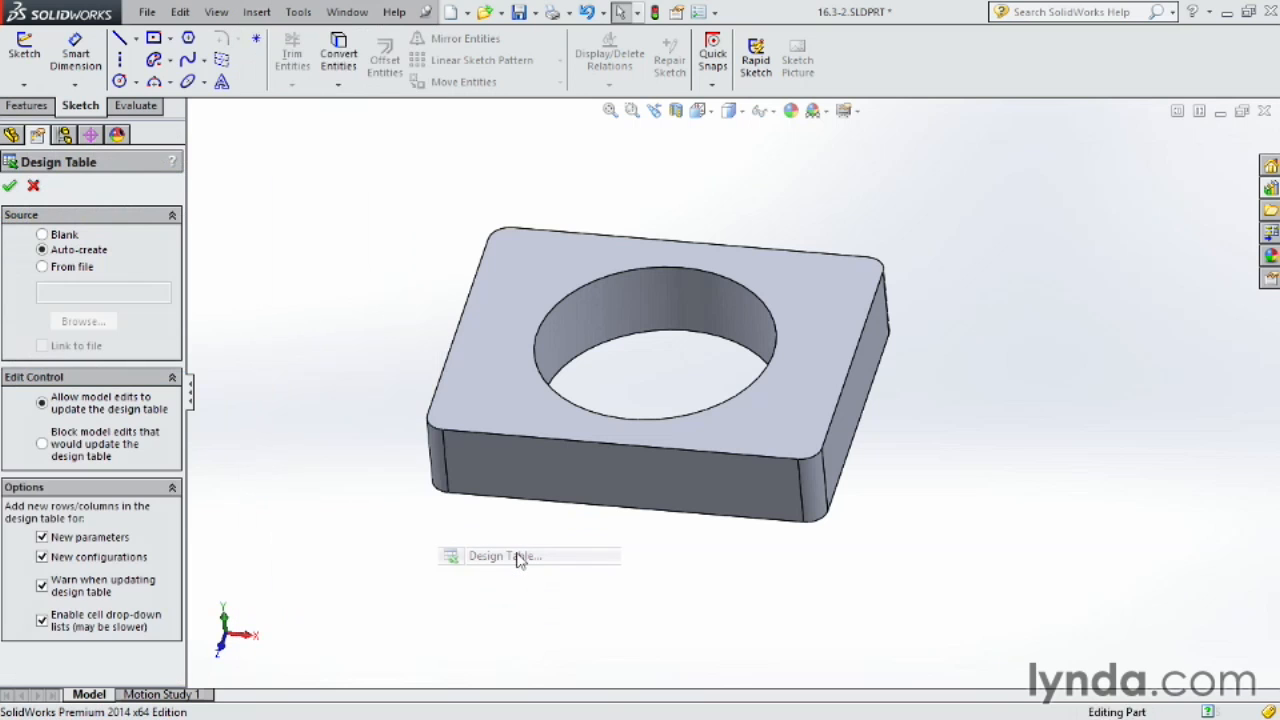
click(9, 186)
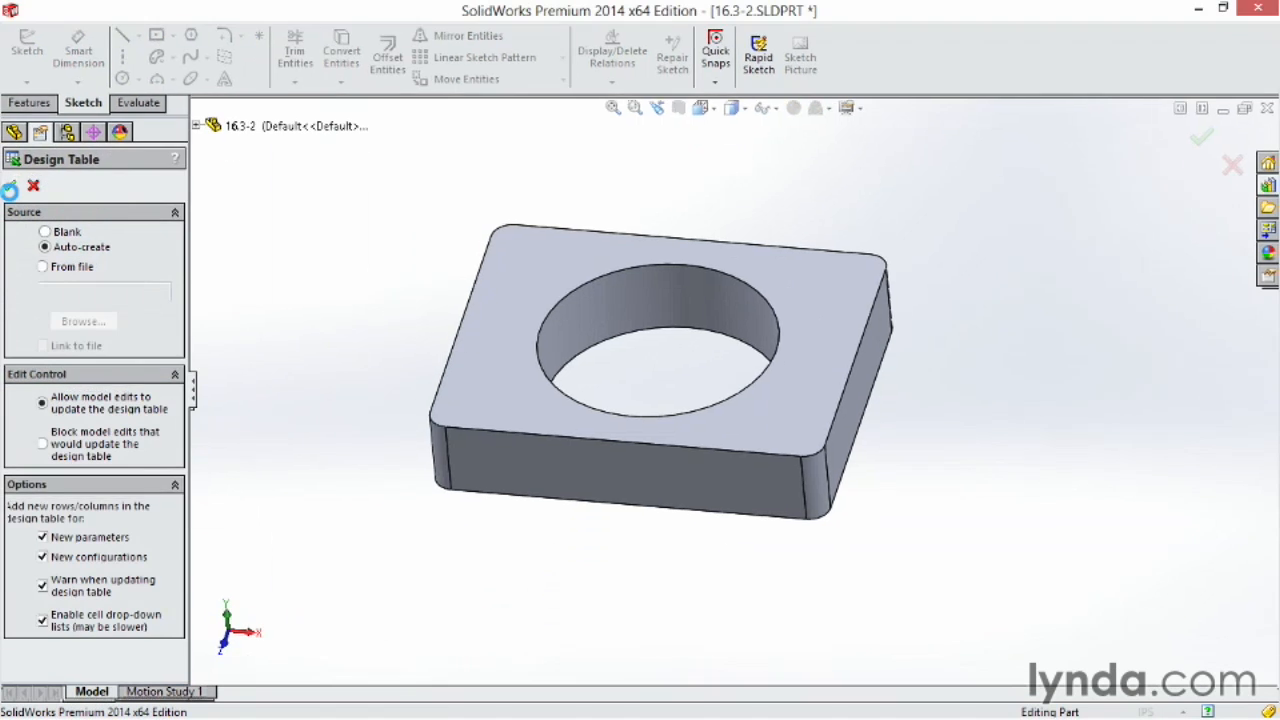
click(403, 400)
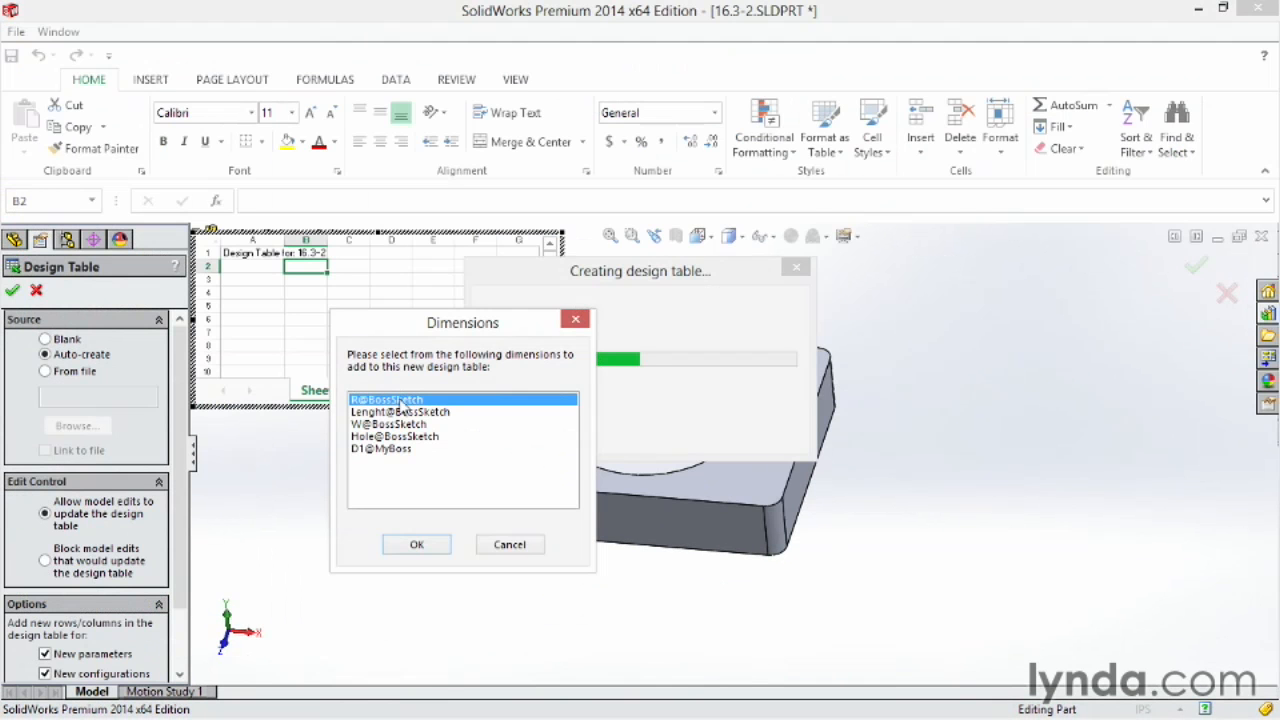
shift+click(390, 448)
click(425, 546)
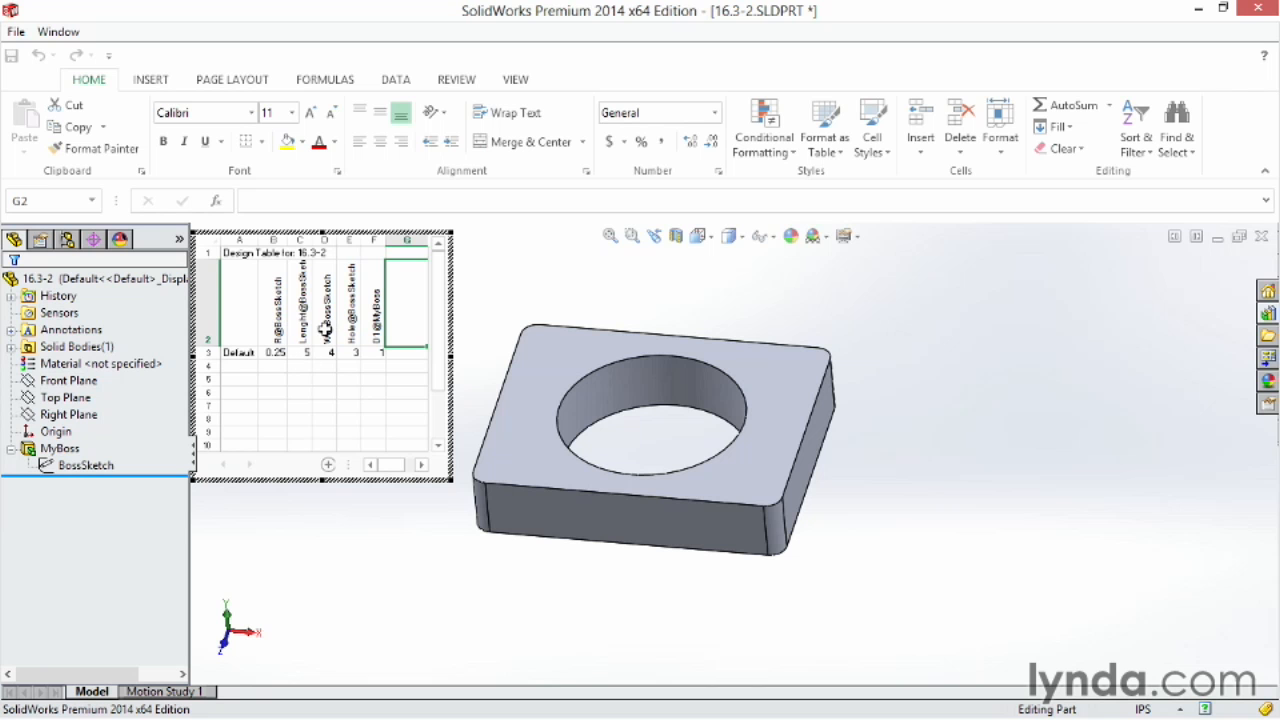
- Add a configuration row named new with R 0.5, Lenght 8, W 5, Hole 2 and D1 2
click(243, 368)
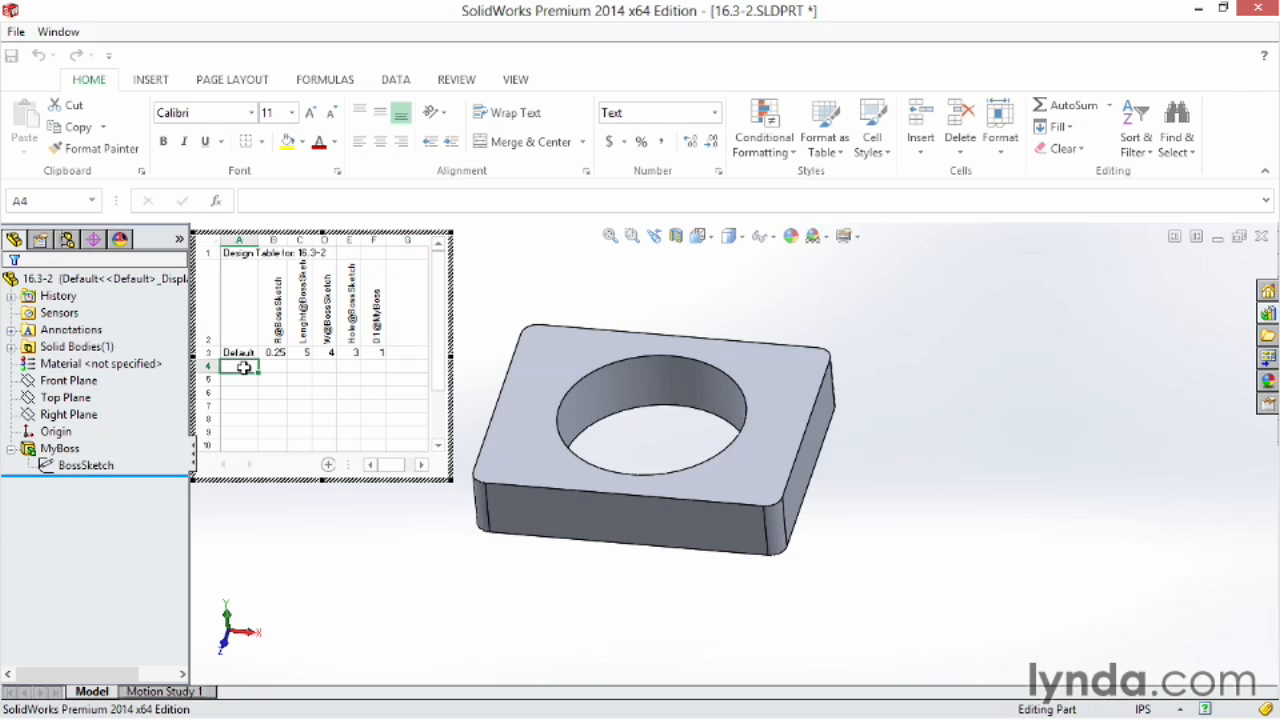
text(new)
click(271, 364)
text(.5)
click(300, 366)
text(8)
click(326, 366)
text(5)
click(347, 366)
text(2)
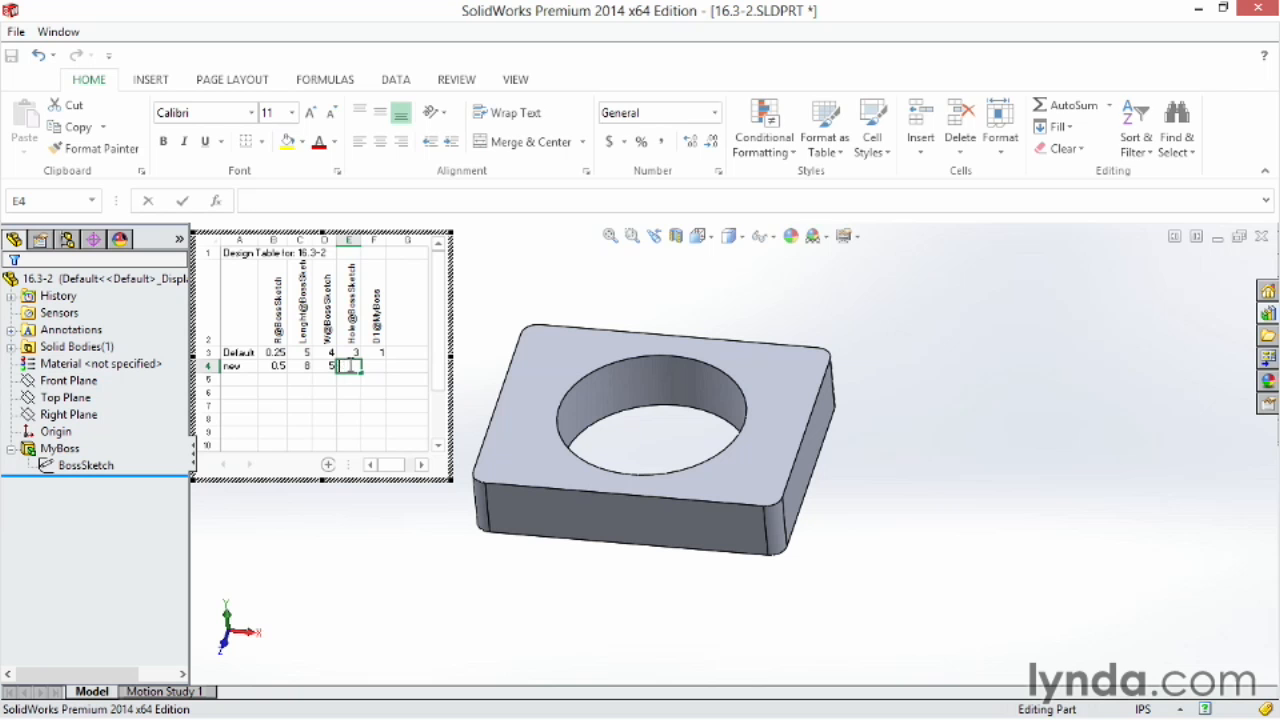
click(378, 369)
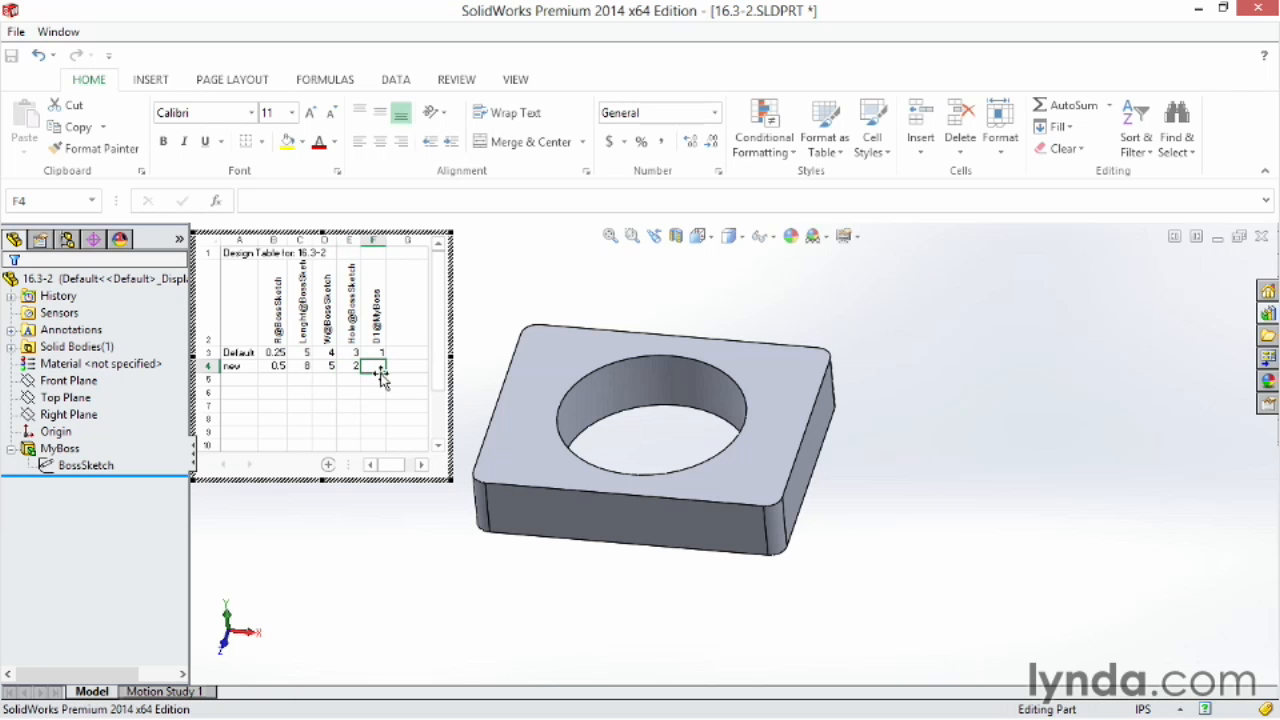
text(2)
click(376, 392)
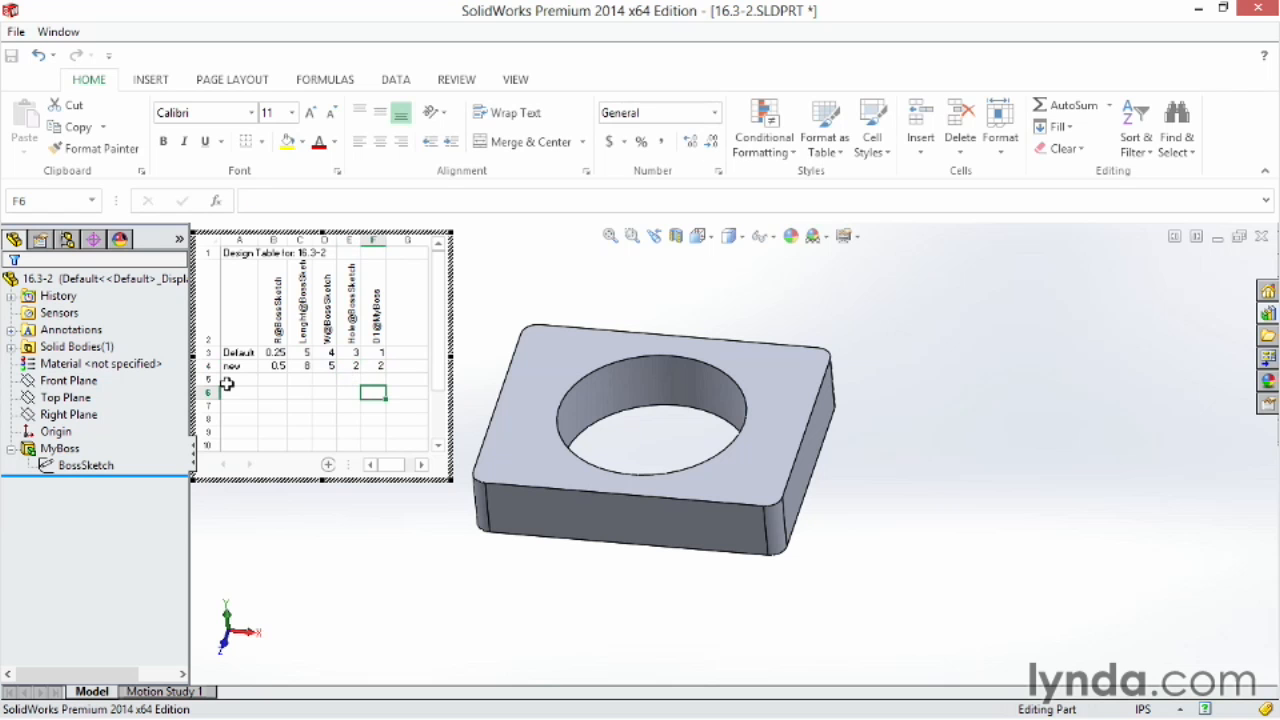
- Fill the new configuration row down into row 5 of the design table
drag(232, 366, 378, 379)
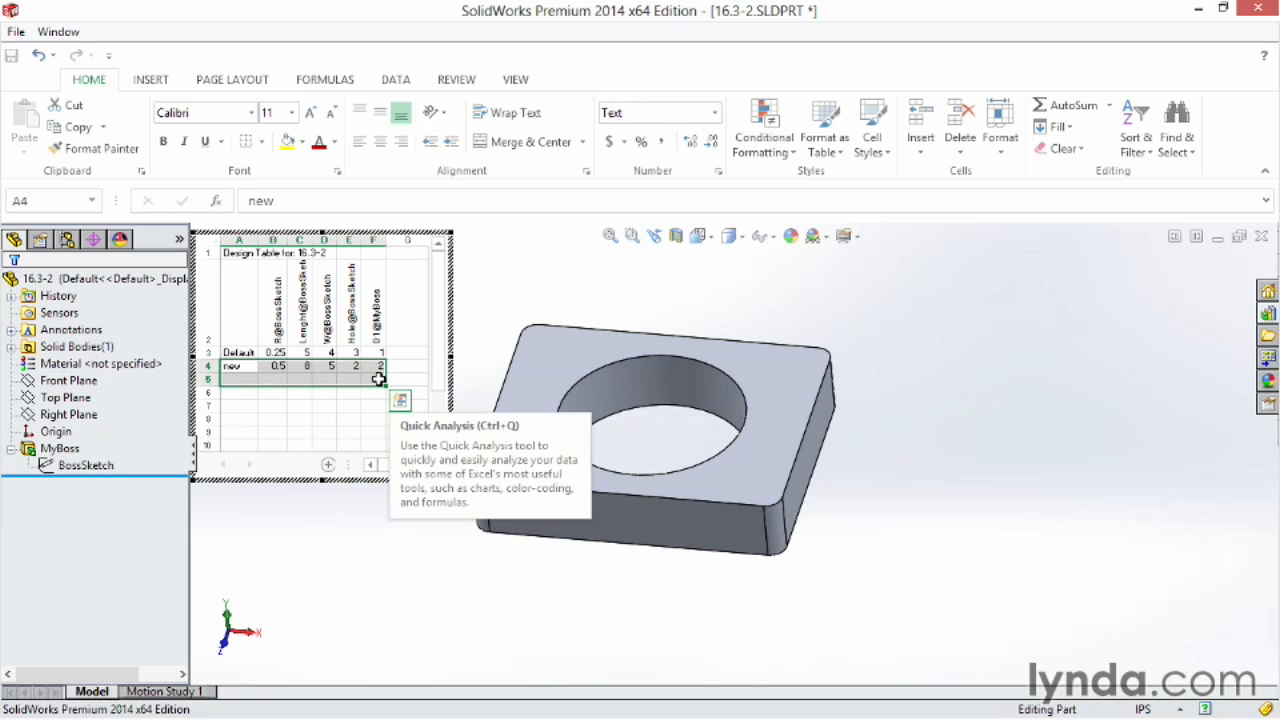
key(ctrl+d)
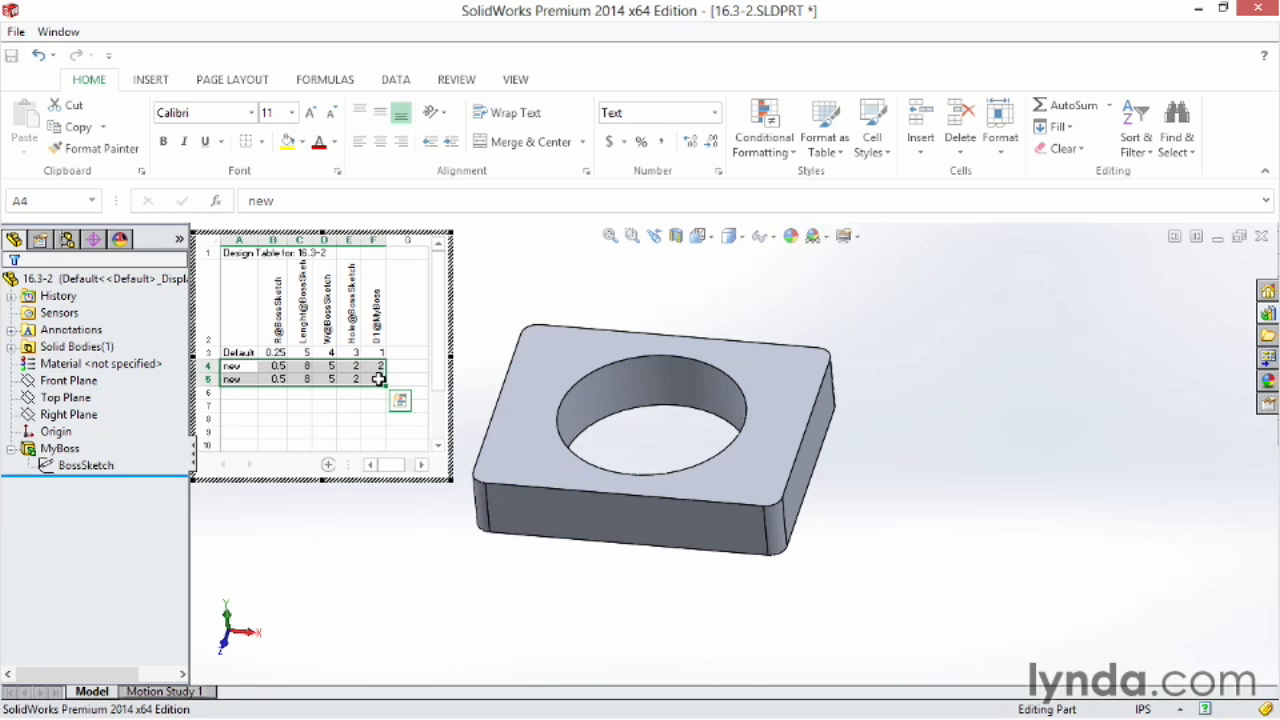
click(1070, 130)
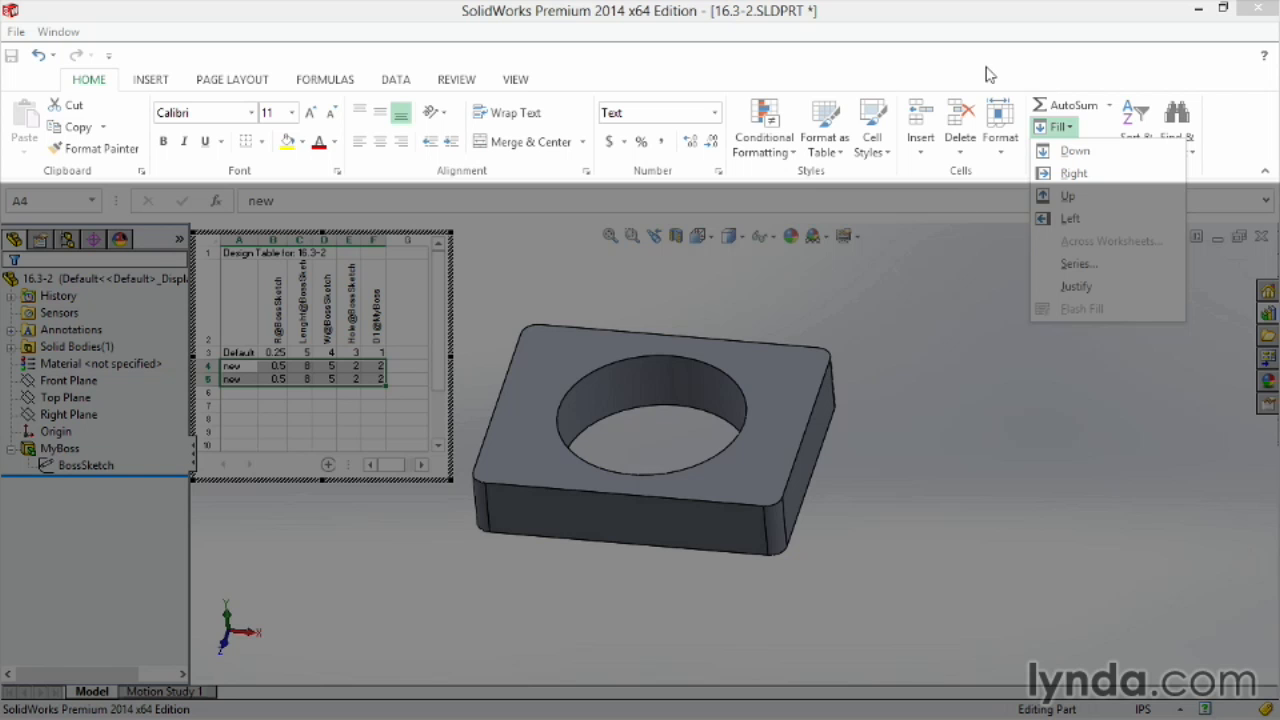
click(989, 75)
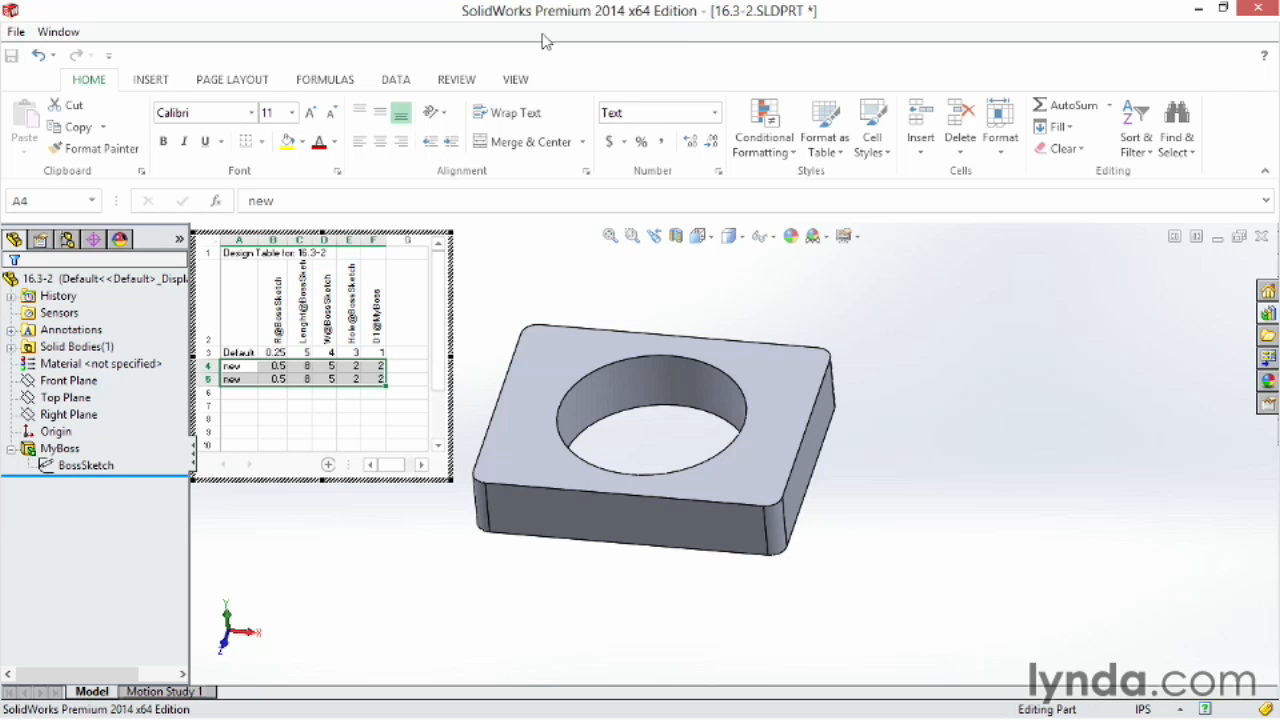
- Rename the copied configuration in row 5 new2
click(245, 406)
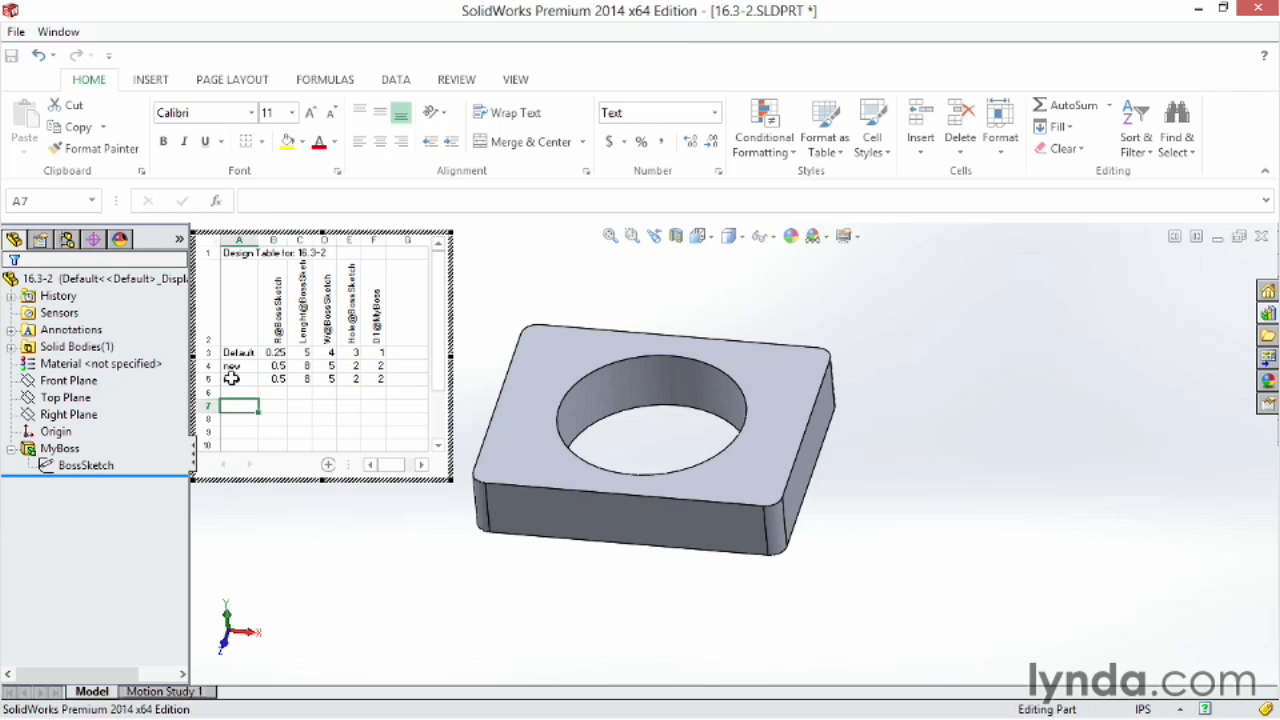
click(233, 369)
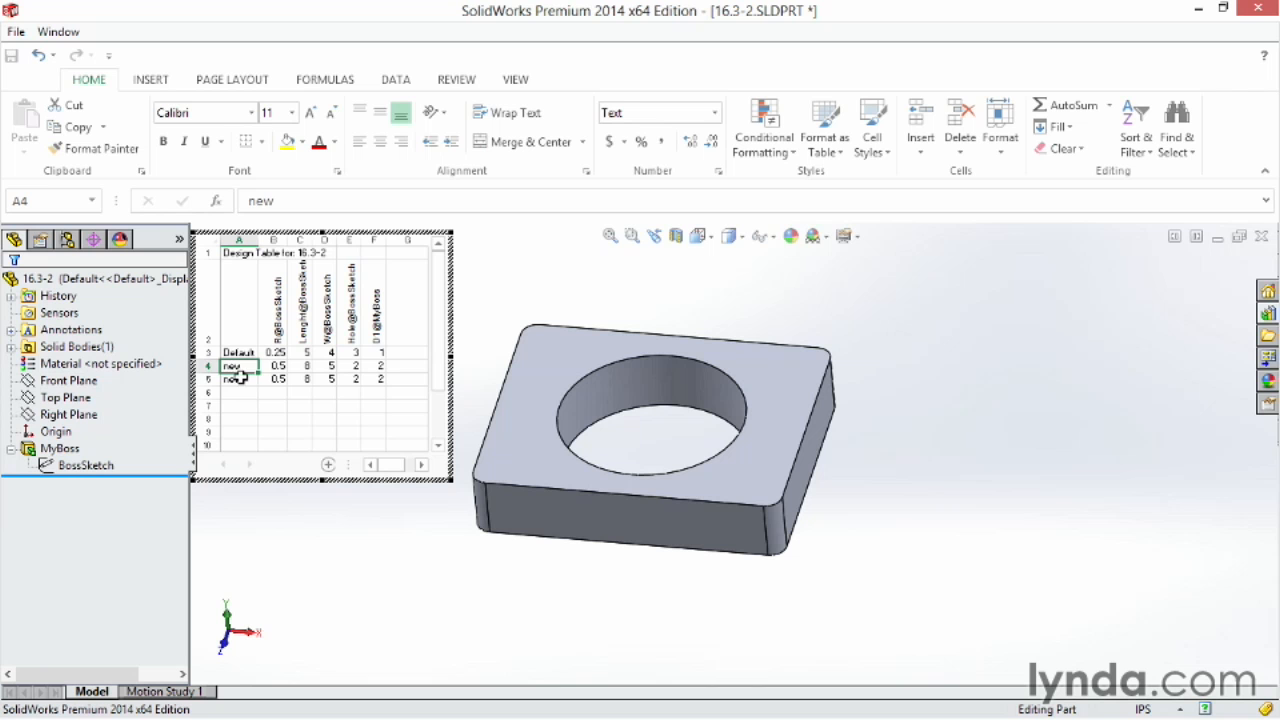
click(239, 379)
click(237, 367)
click(240, 378)
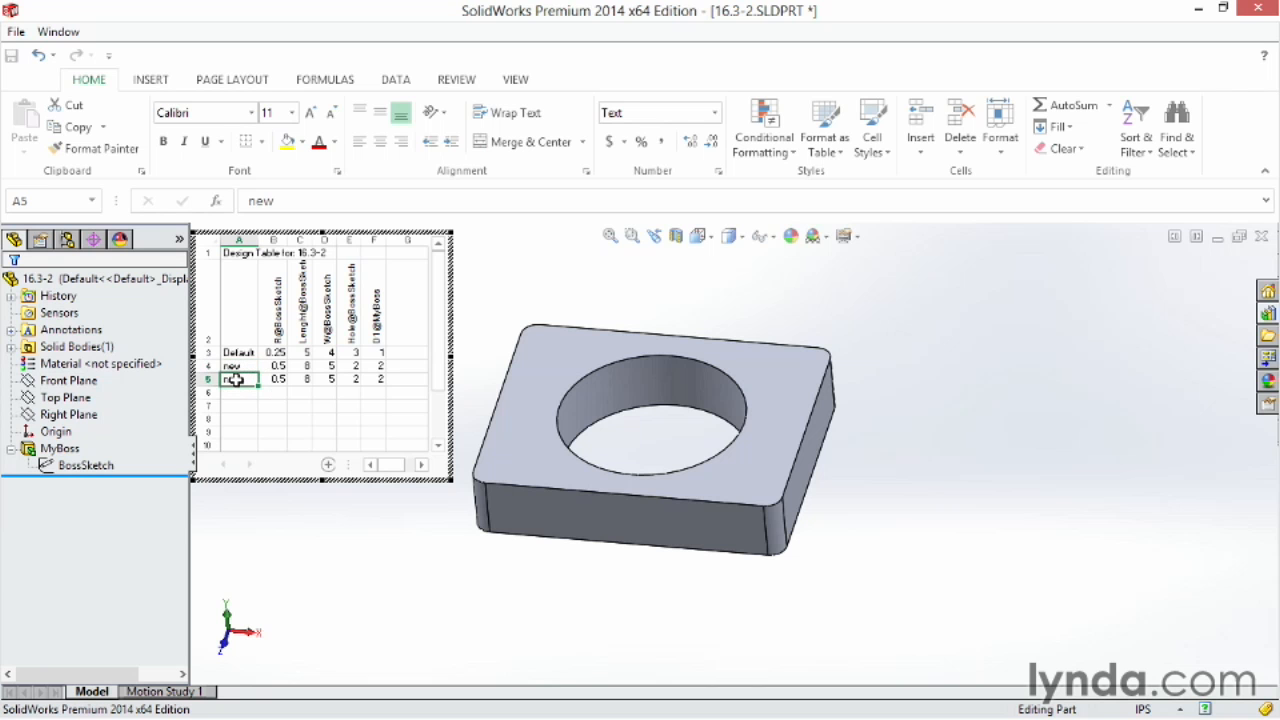
double_click(237, 379)
text(2)
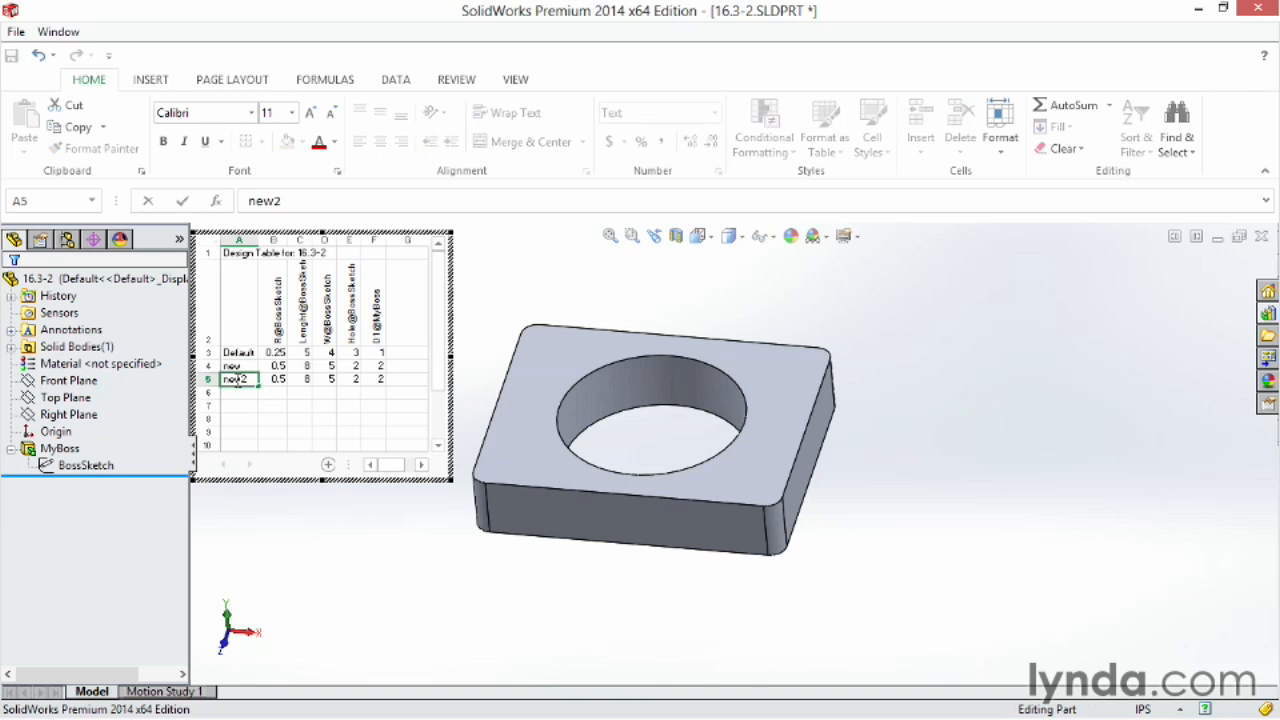
click(269, 404)
- Fill the new2 configuration row down into row 6
click(245, 383)
drag(254, 383, 380, 393)
click(1072, 128)
click(1075, 150)
- Rename the copied configuration in row 6 new3
click(265, 405)
click(243, 391)
click(285, 201)
key(BackSpace)
text(3)
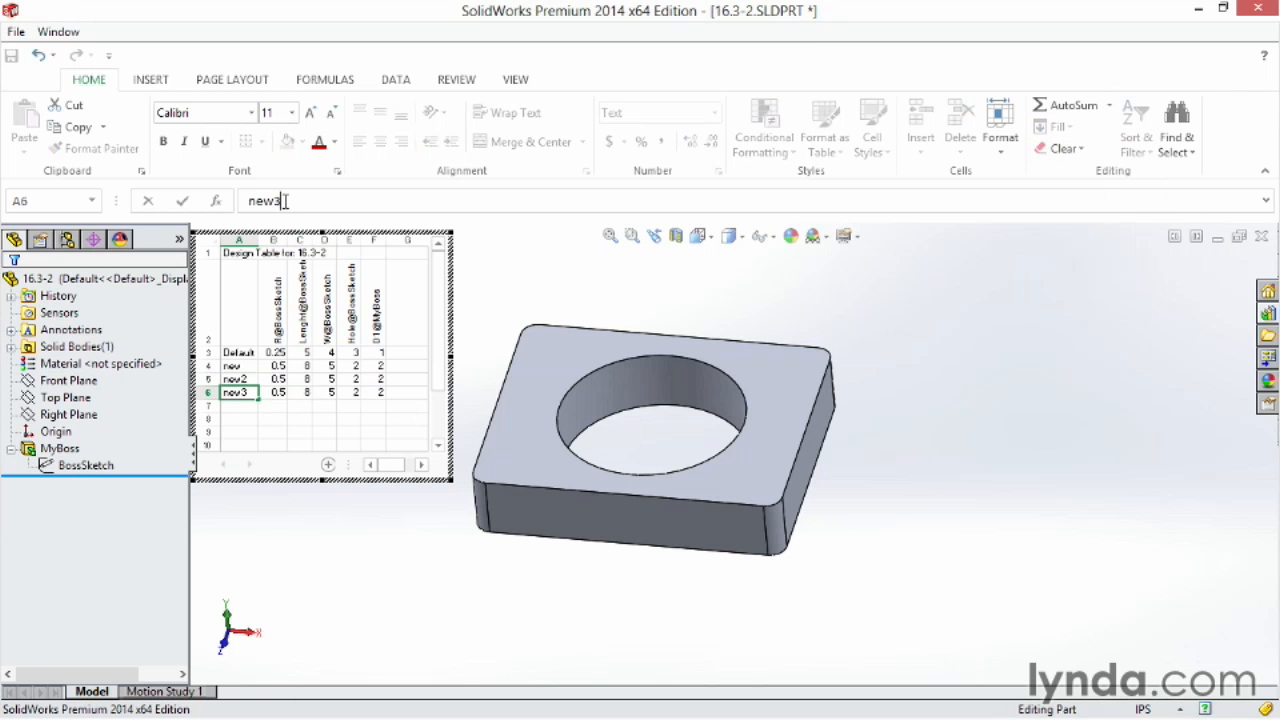
click(303, 408)
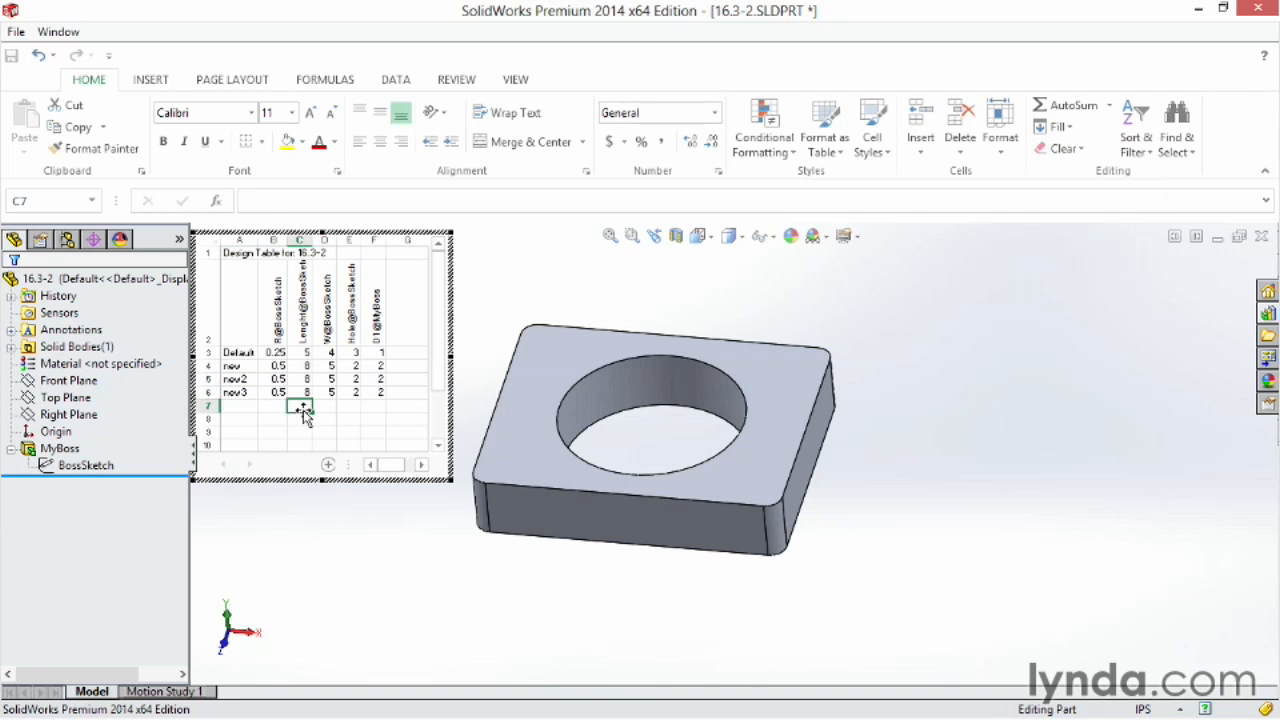
click(374, 393)
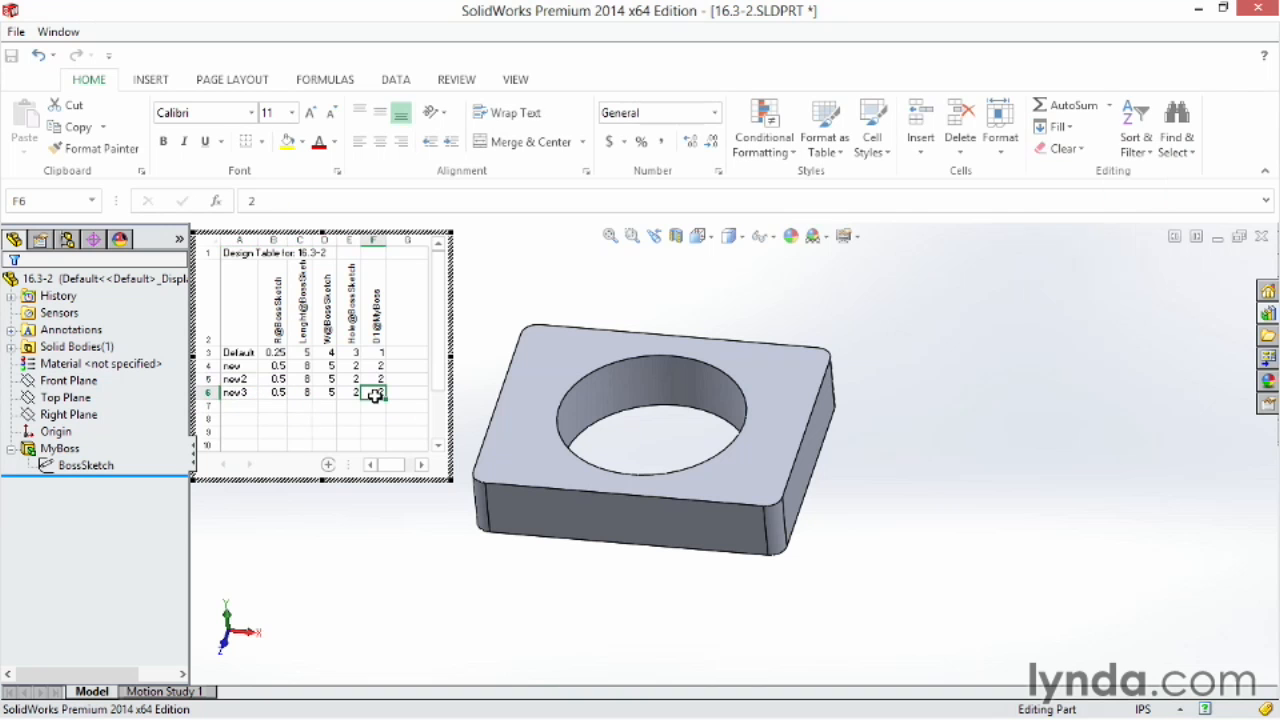
- In the new3 row of the design table, set D1@MyBoss to 1 and Hole@BossSketch to 12
text(1)
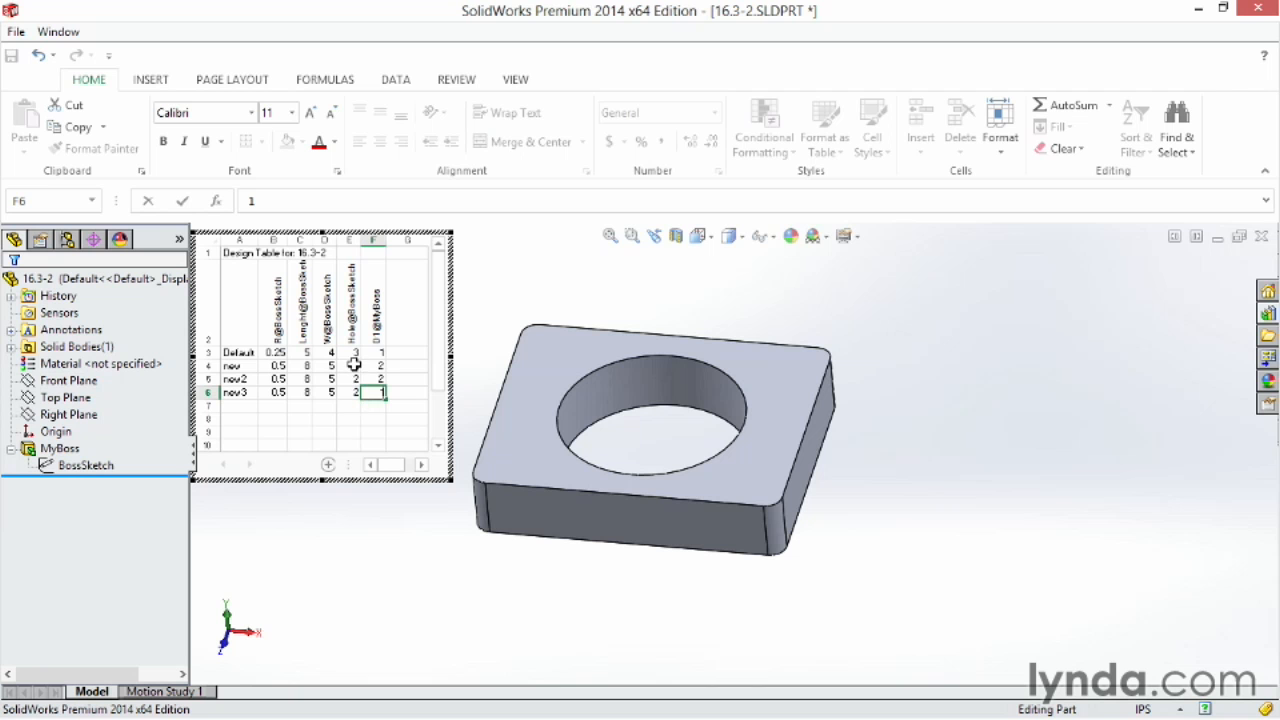
click(354, 398)
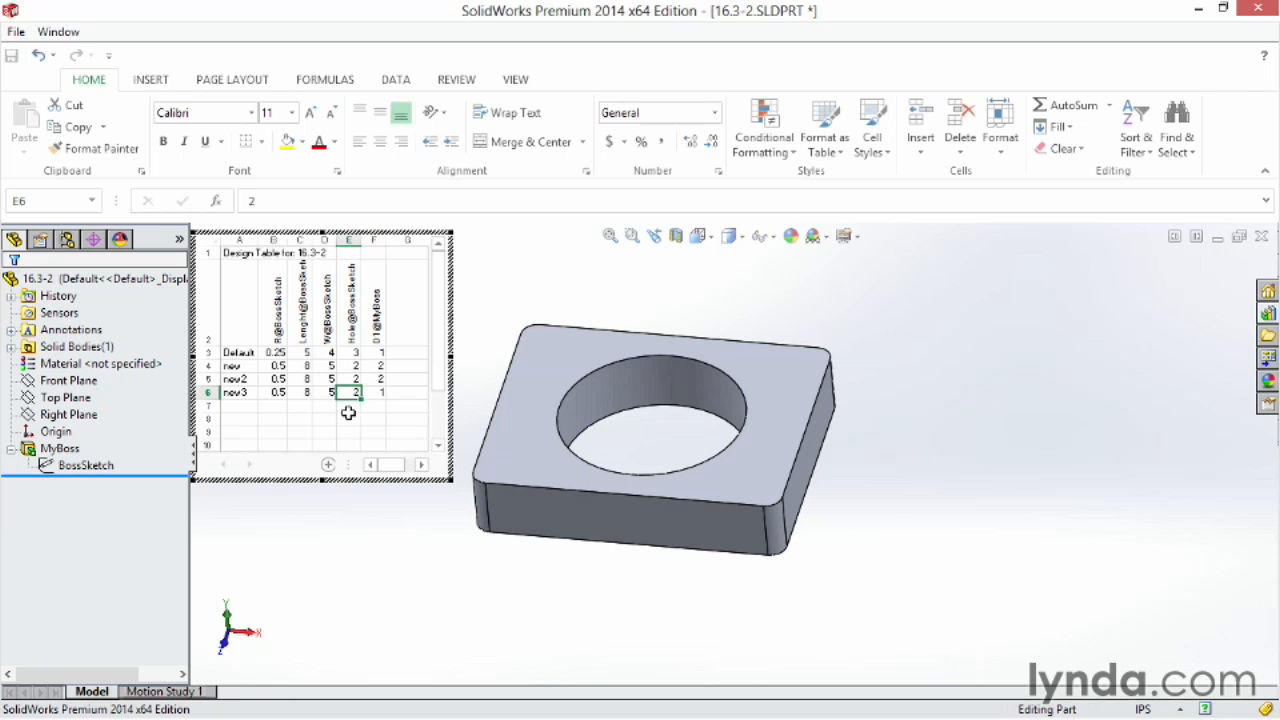
text(12)
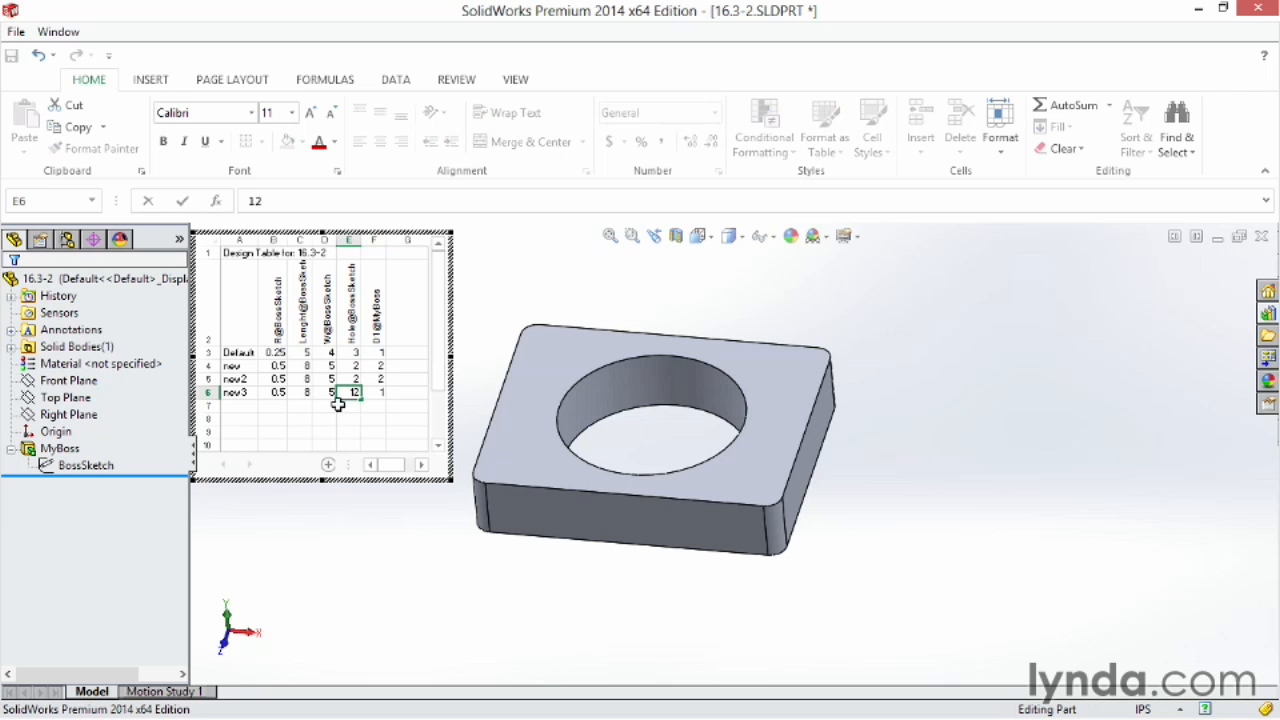
key(Return)
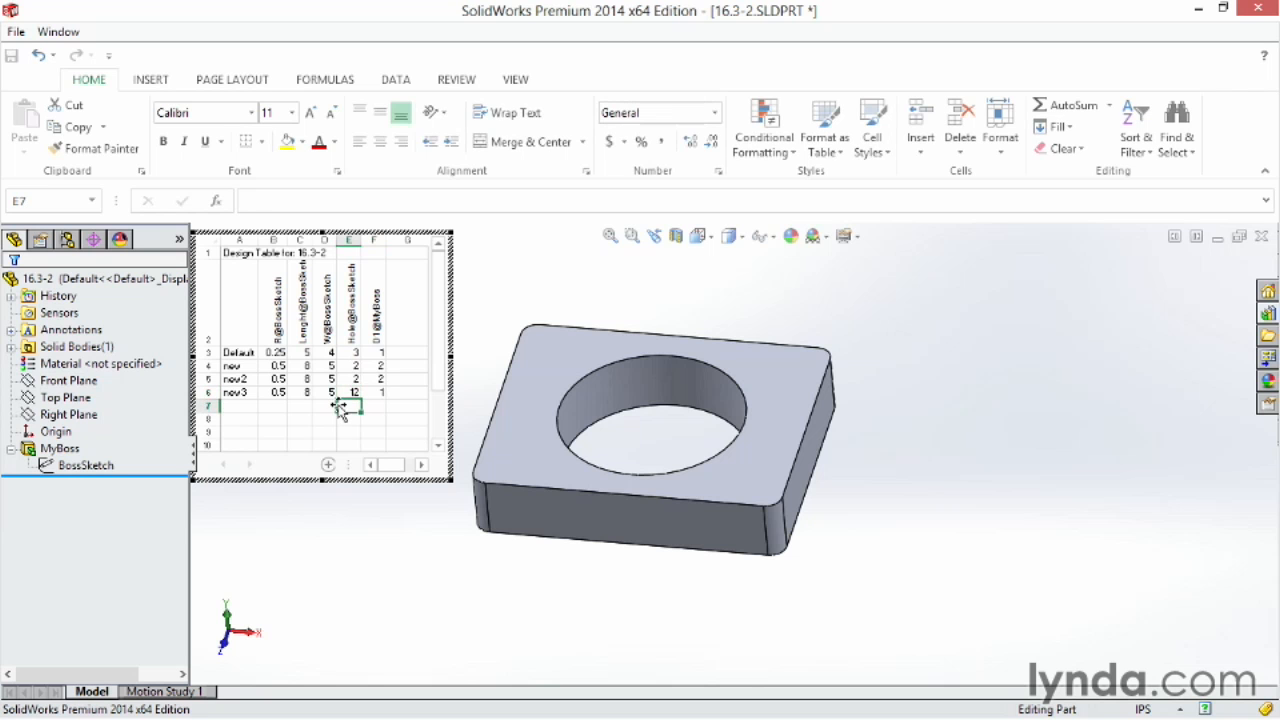
- Close the design table to generate the new, new2 and new3 configurations, and acknowledge the list of generated configurations
click(505, 344)
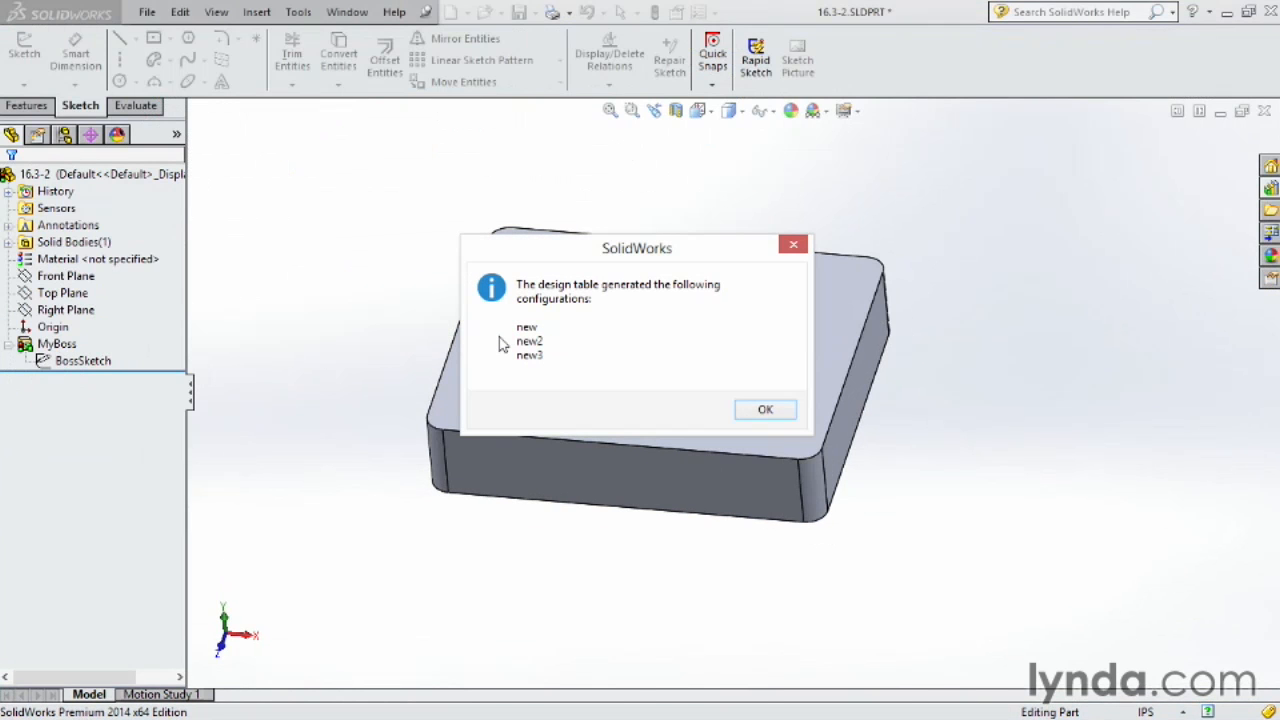
click(766, 409)
click(41, 175)
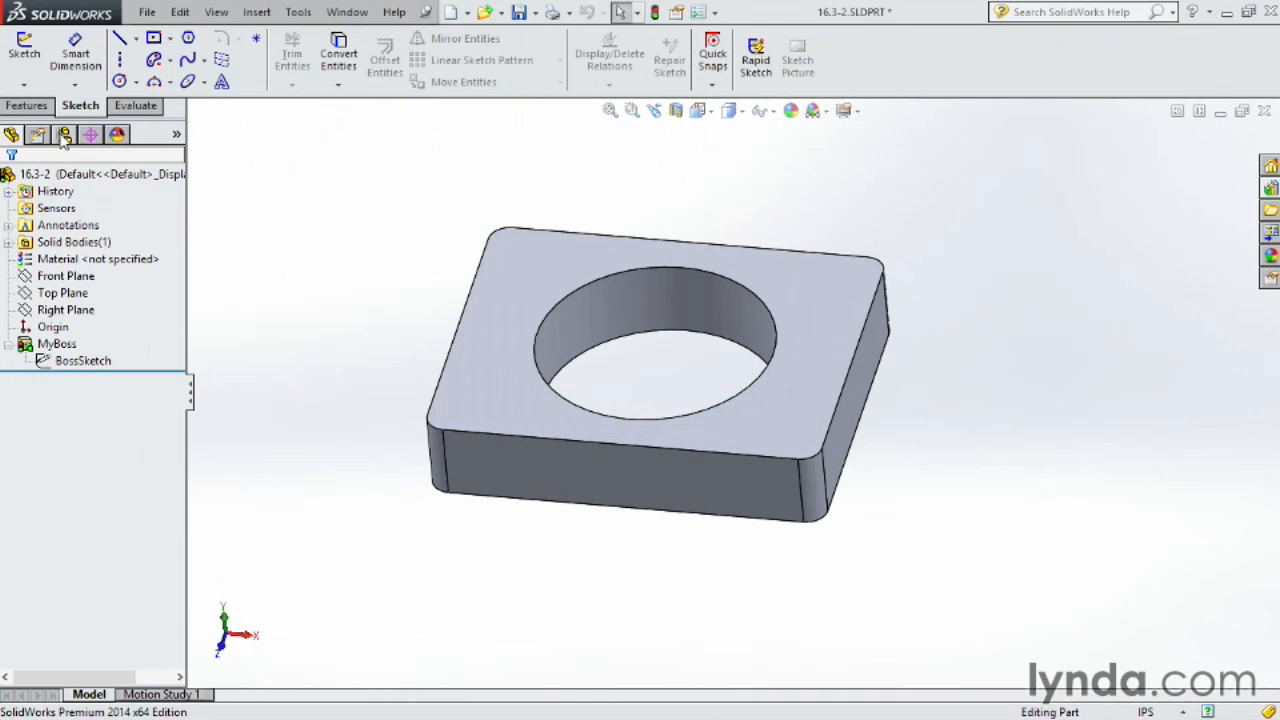
- Activate the new, new2 and new3 configurations in turn to compare their shapes, and return to new2
click(64, 135)
double_click(81, 227)
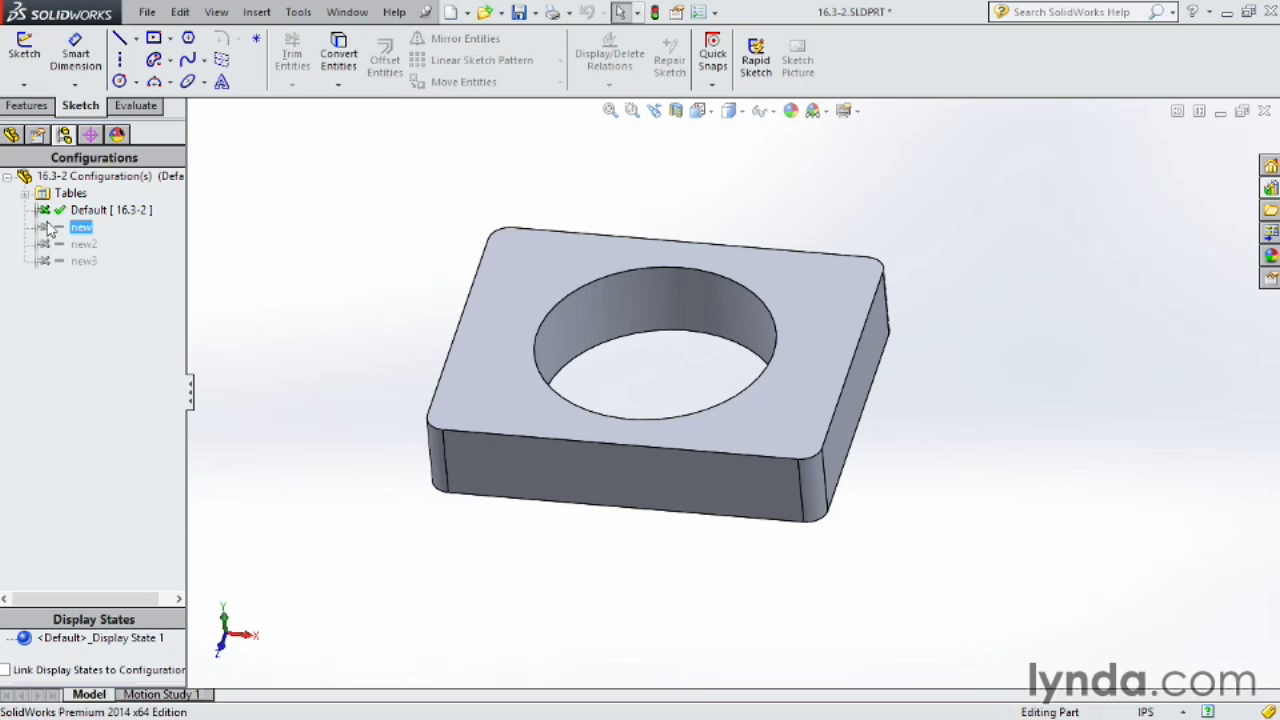
double_click(84, 244)
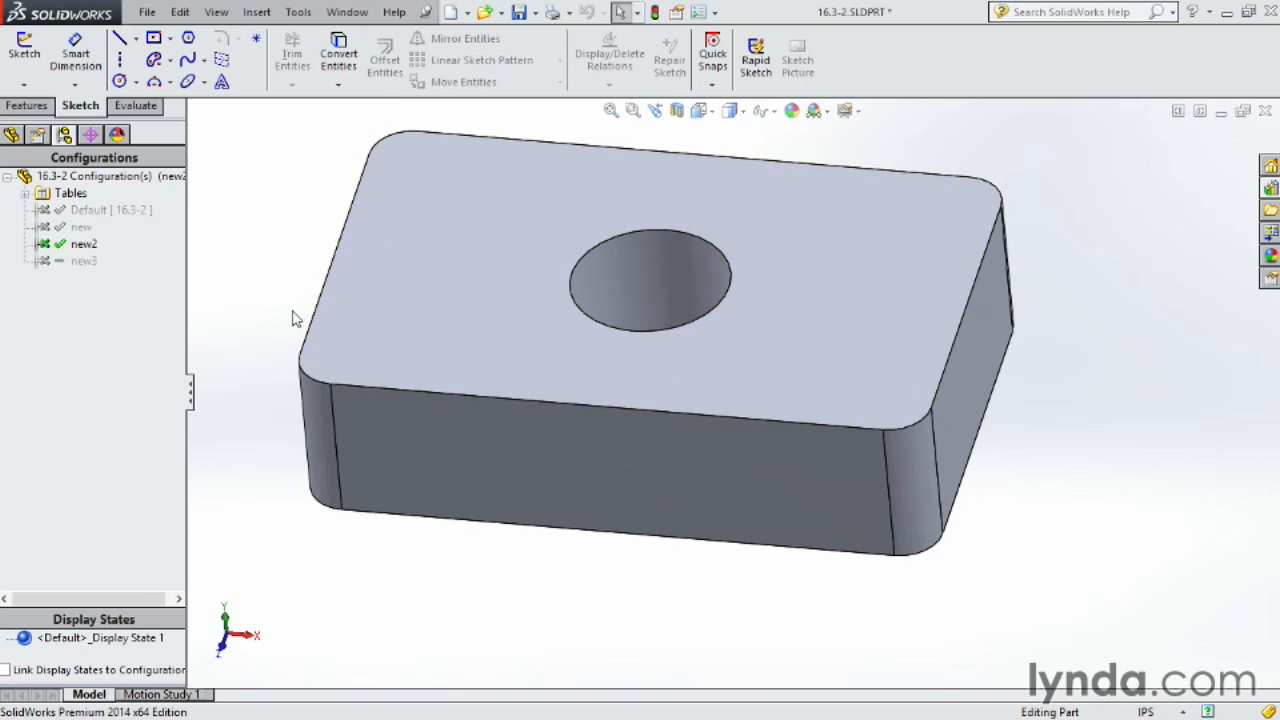
mouse_move(309, 309)
middle_down()
mouse_move(249, 252)
mouse_move(297, 294)
middle_up()
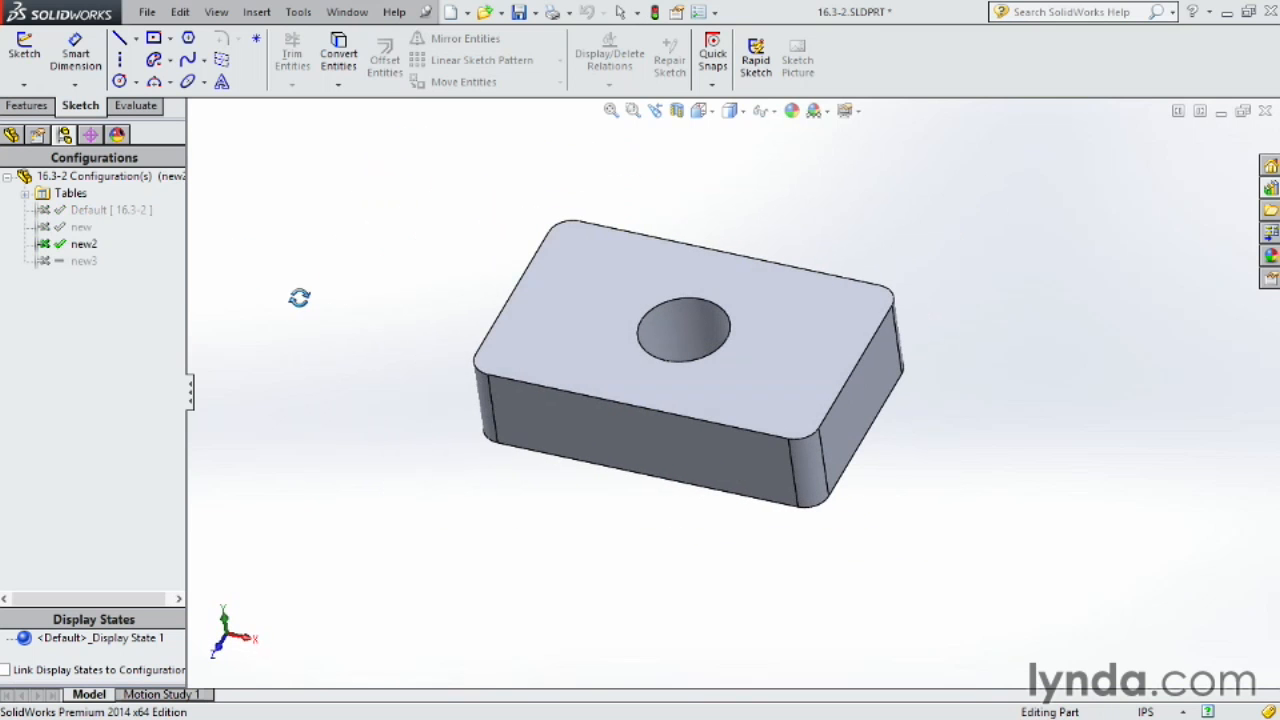
double_click(45, 261)
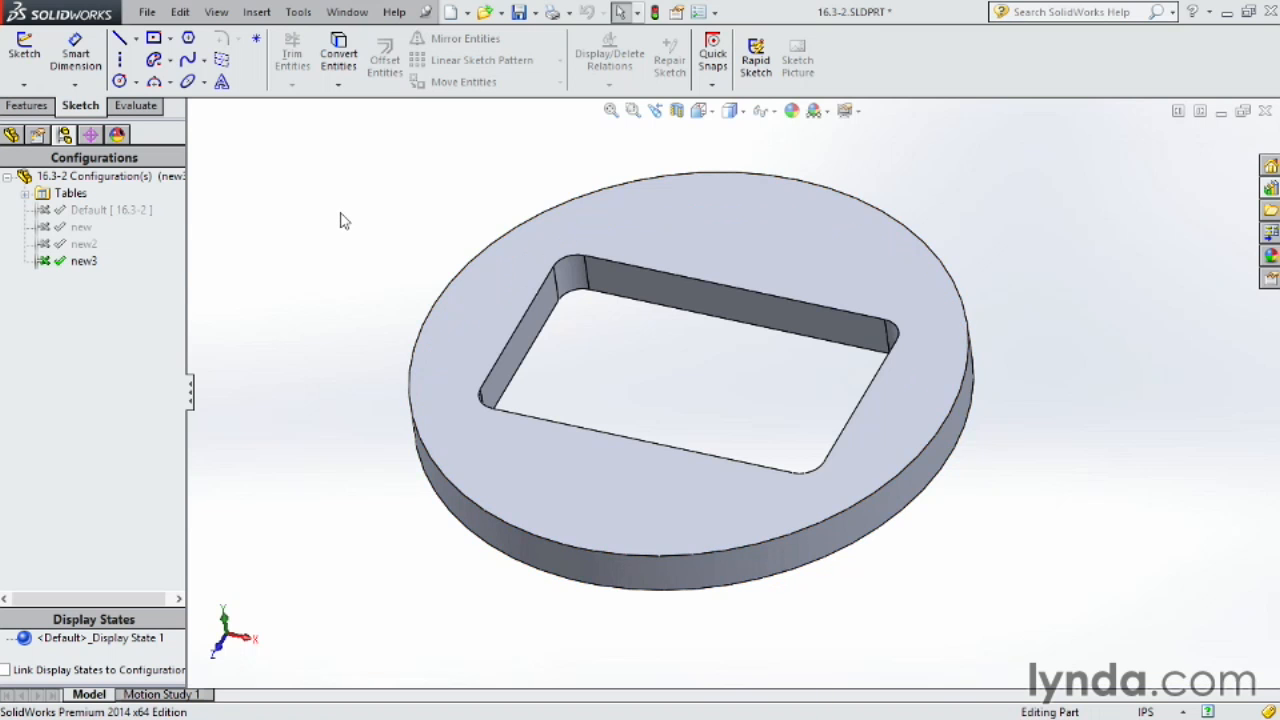
middle_drag(374, 231, 380, 200)
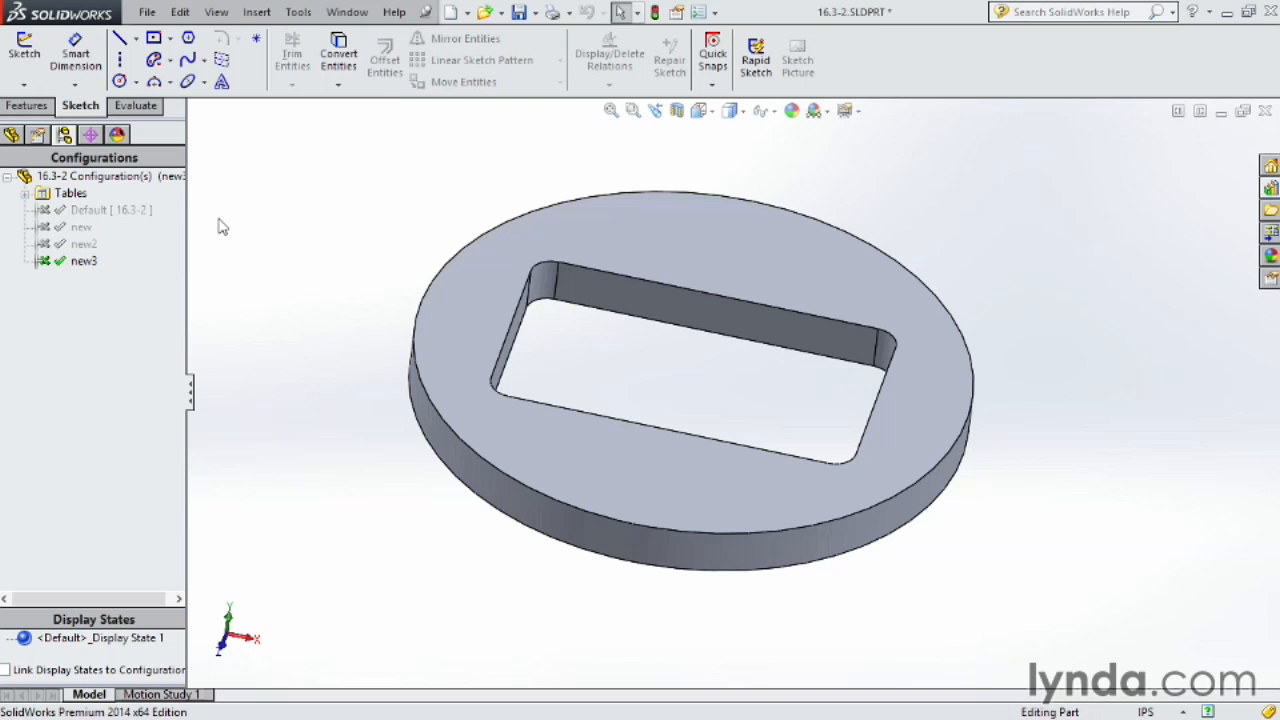
mouse_move(314, 251)
middle_down()
mouse_move(277, 229)
mouse_move(295, 239)
middle_up()
double_click(48, 230)
double_click(46, 244)
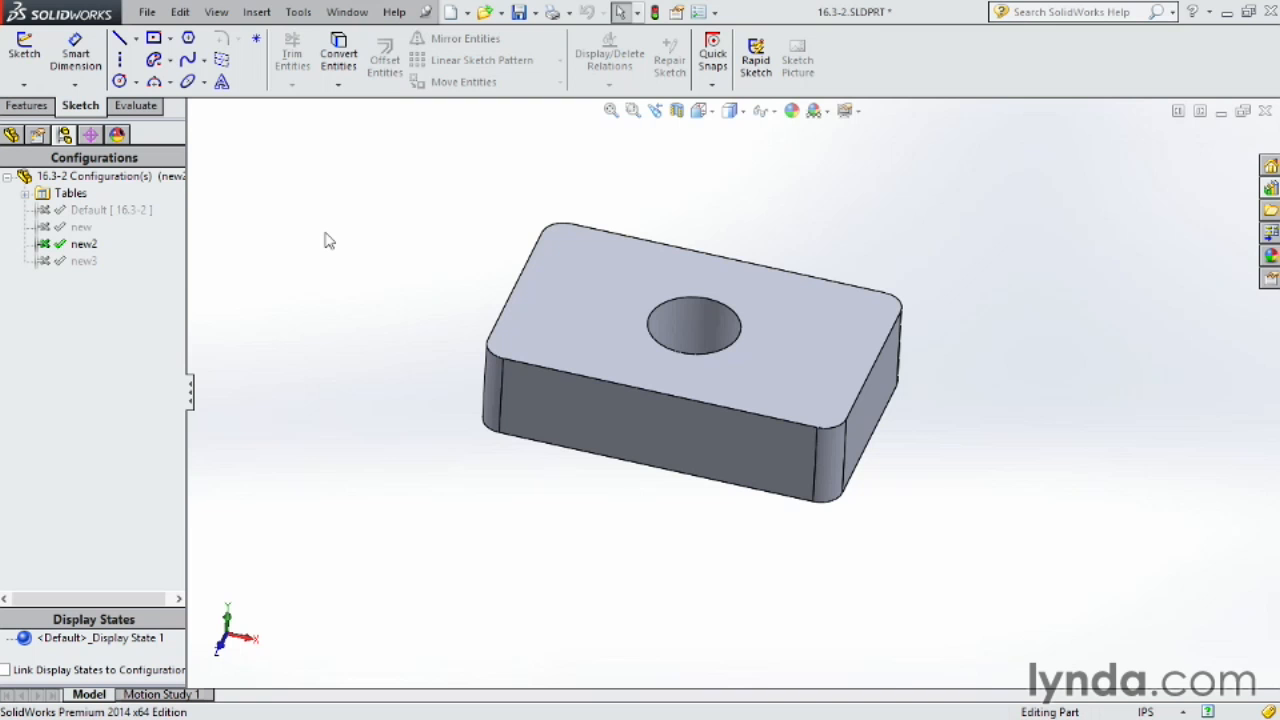
- Edit the existing design table without adding parameters, set D1@MyBoss to 4 for new2, and close the table to update the part
click(25, 193)
click(61, 211)
right_click(61, 211)
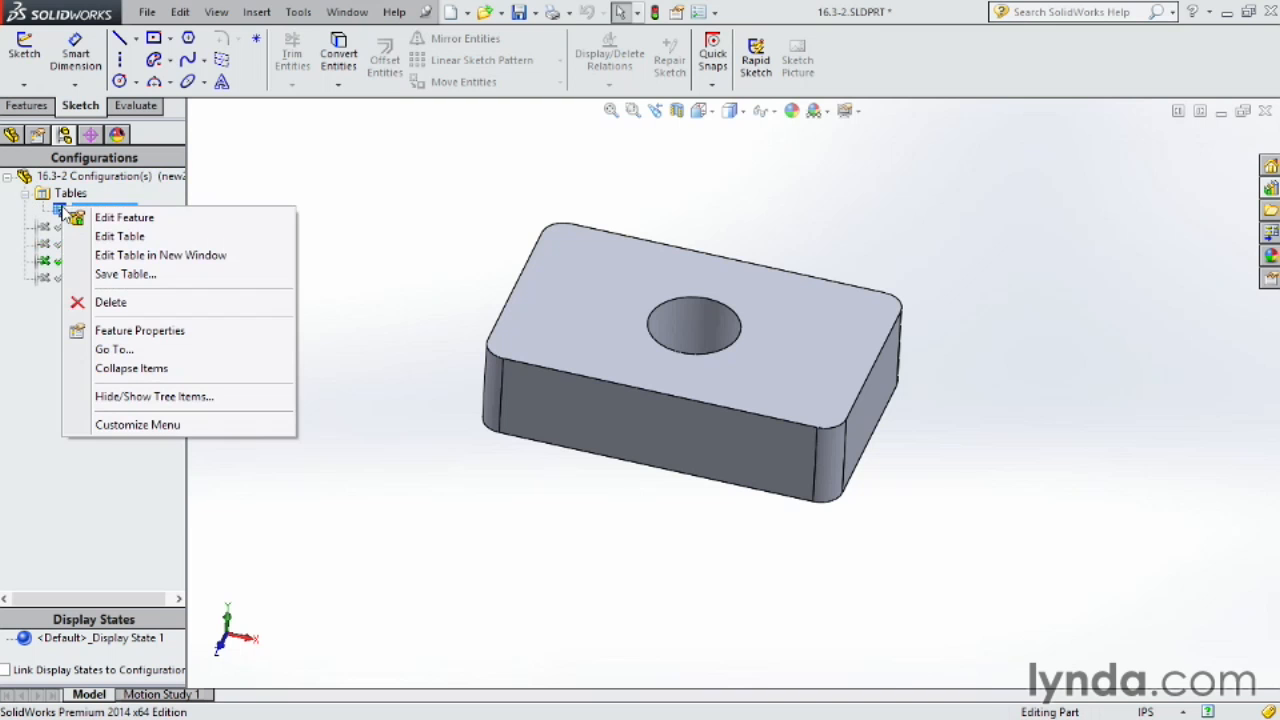
click(100, 237)
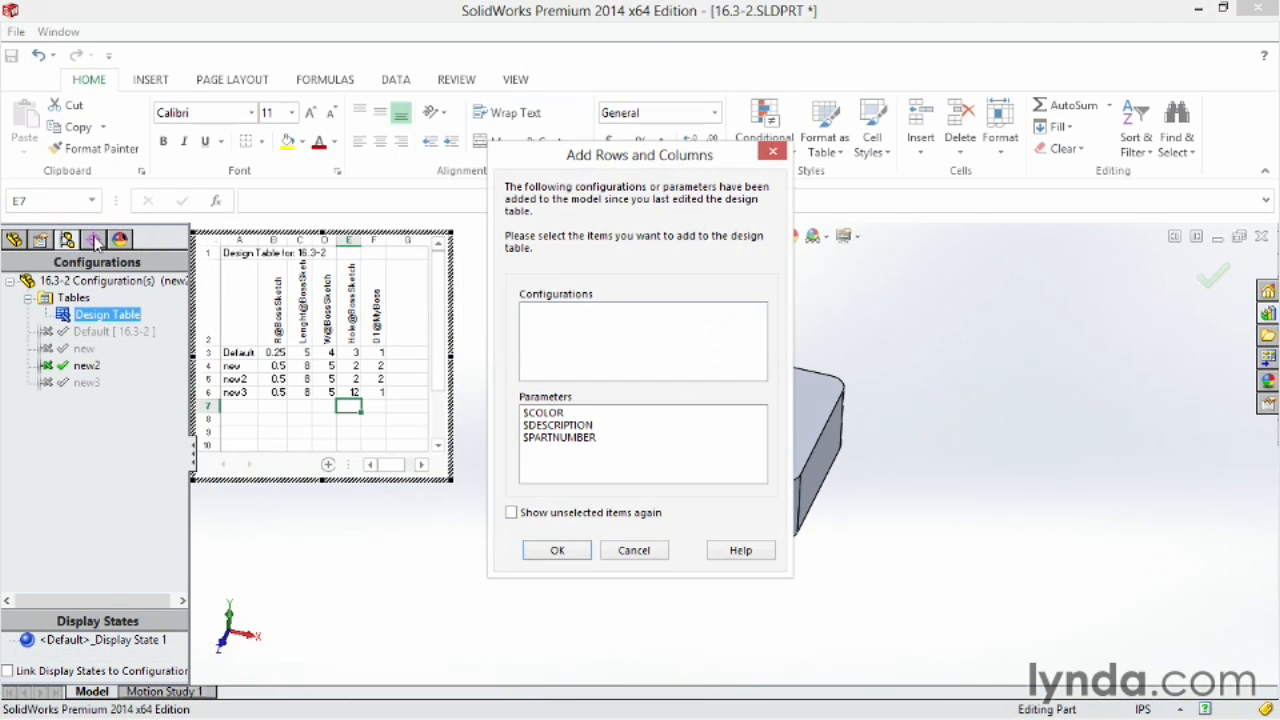
click(557, 551)
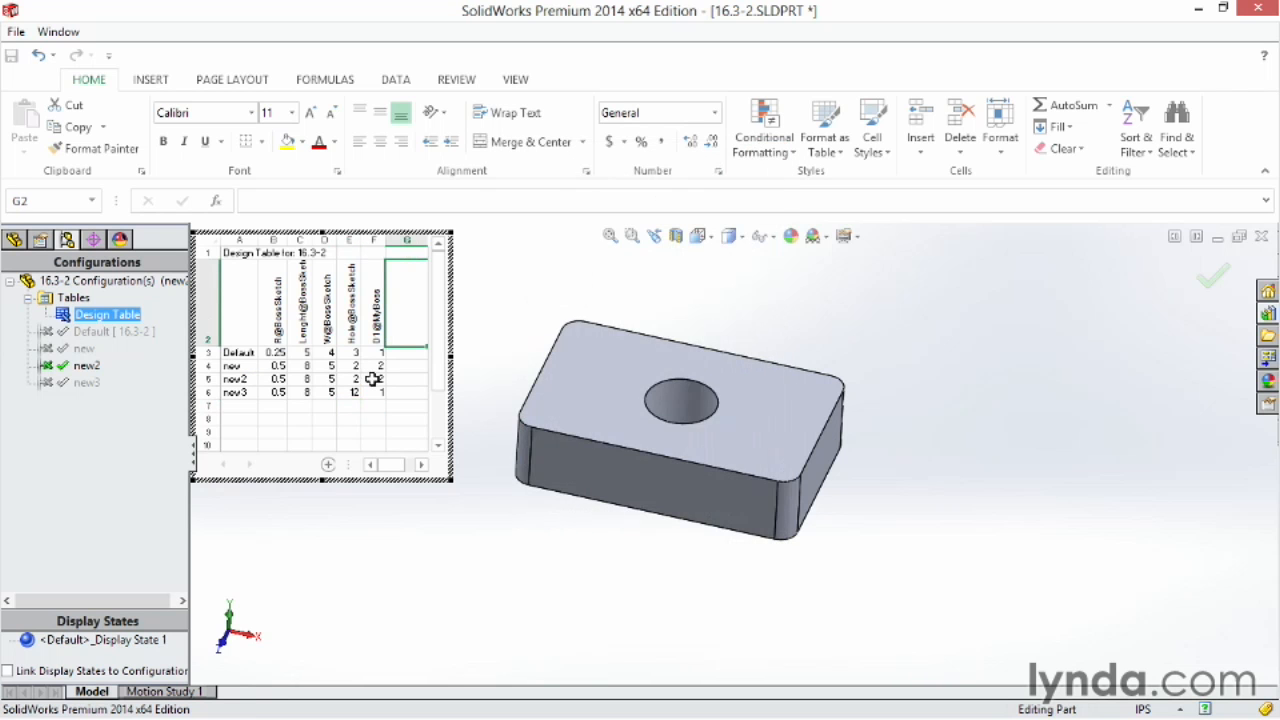
click(376, 379)
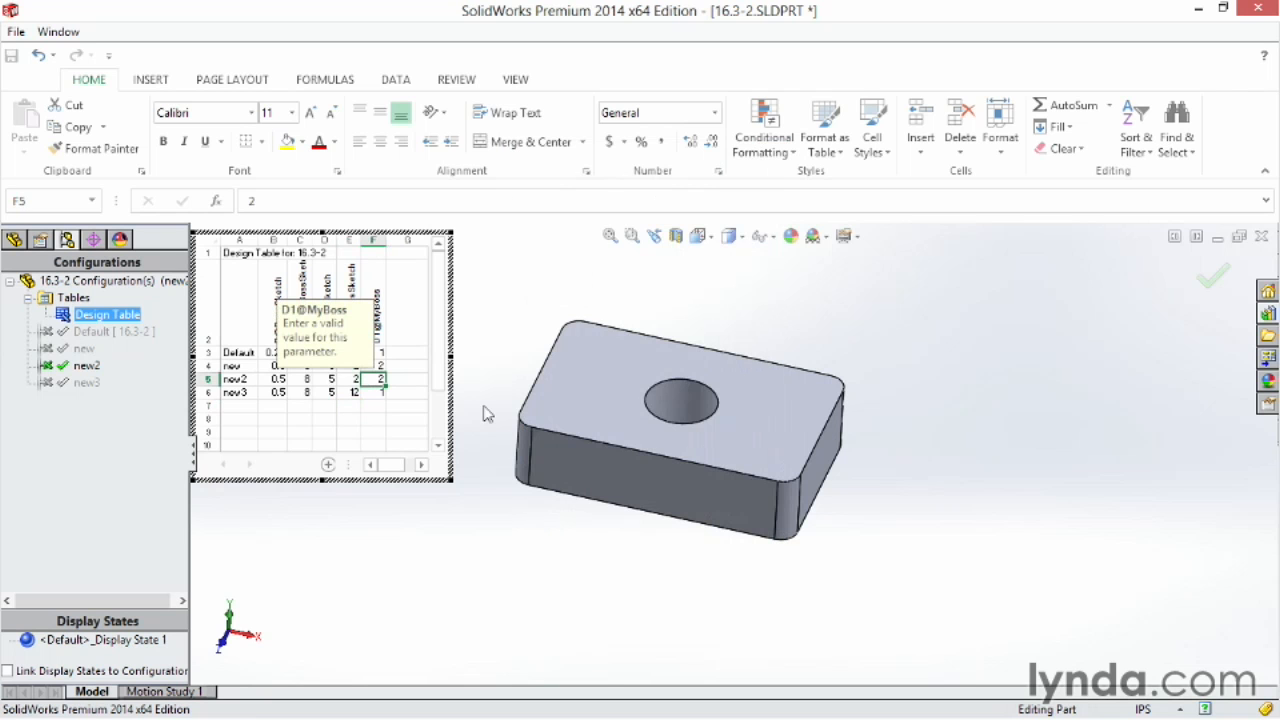
text(4)
click(372, 418)
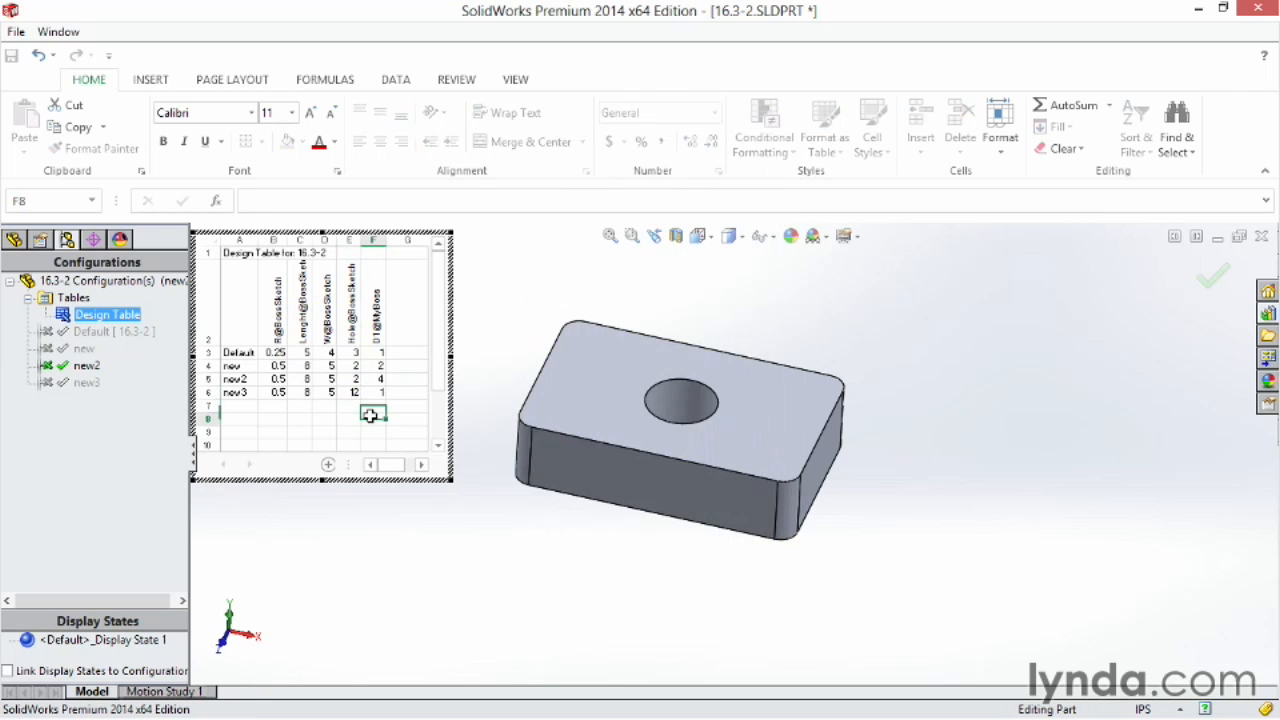
click(421, 520)
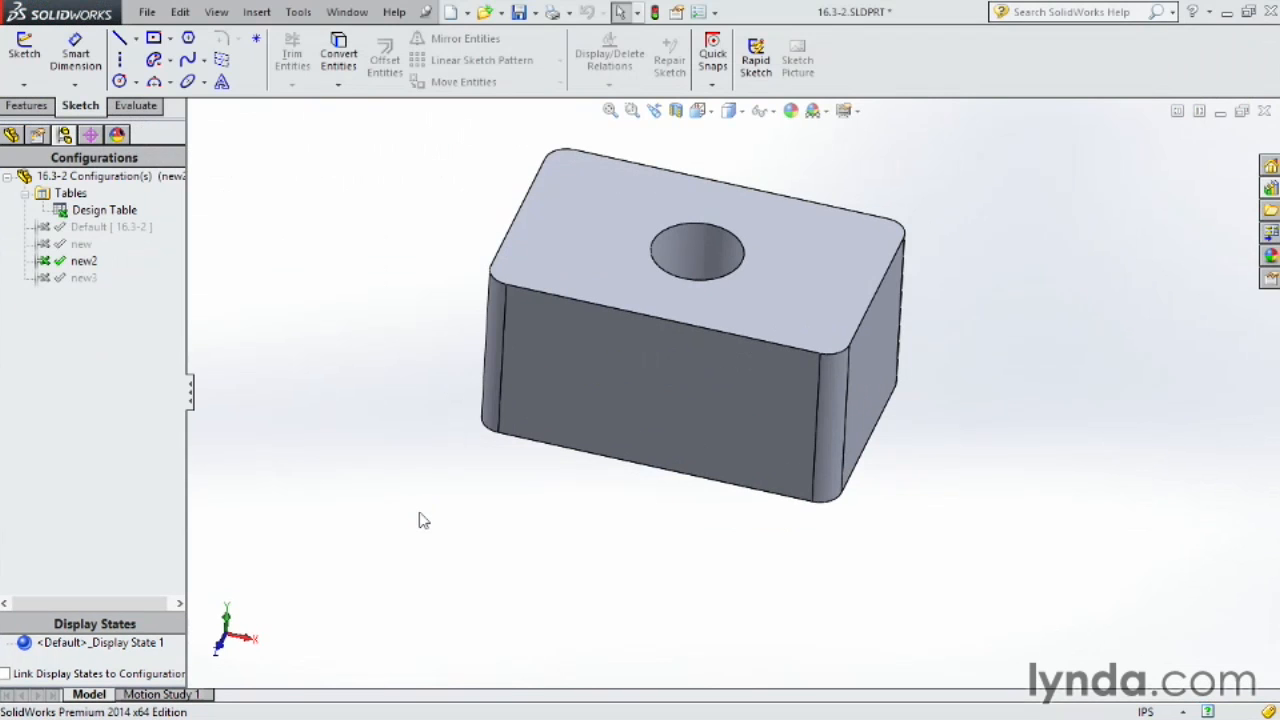
- Check the part's shape in the Default, new, new2 and new3 configurations in turn, rebuilding the document when switching
double_click(65, 229)
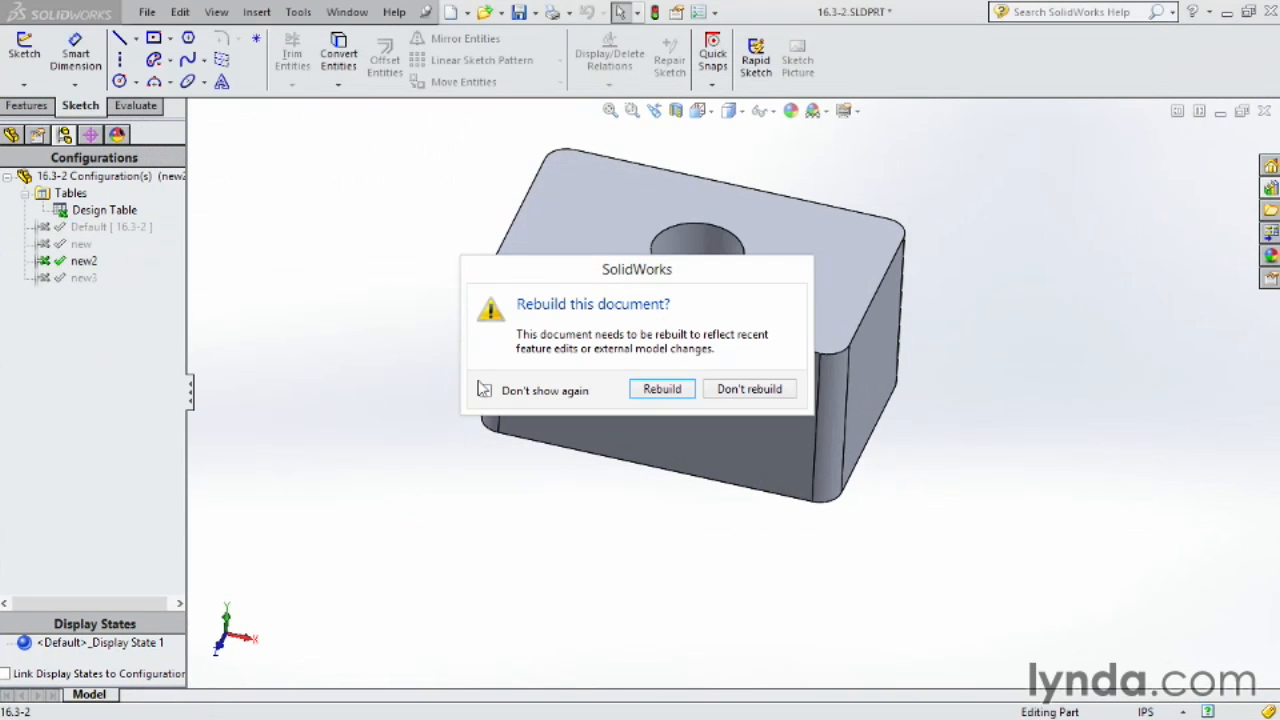
click(656, 392)
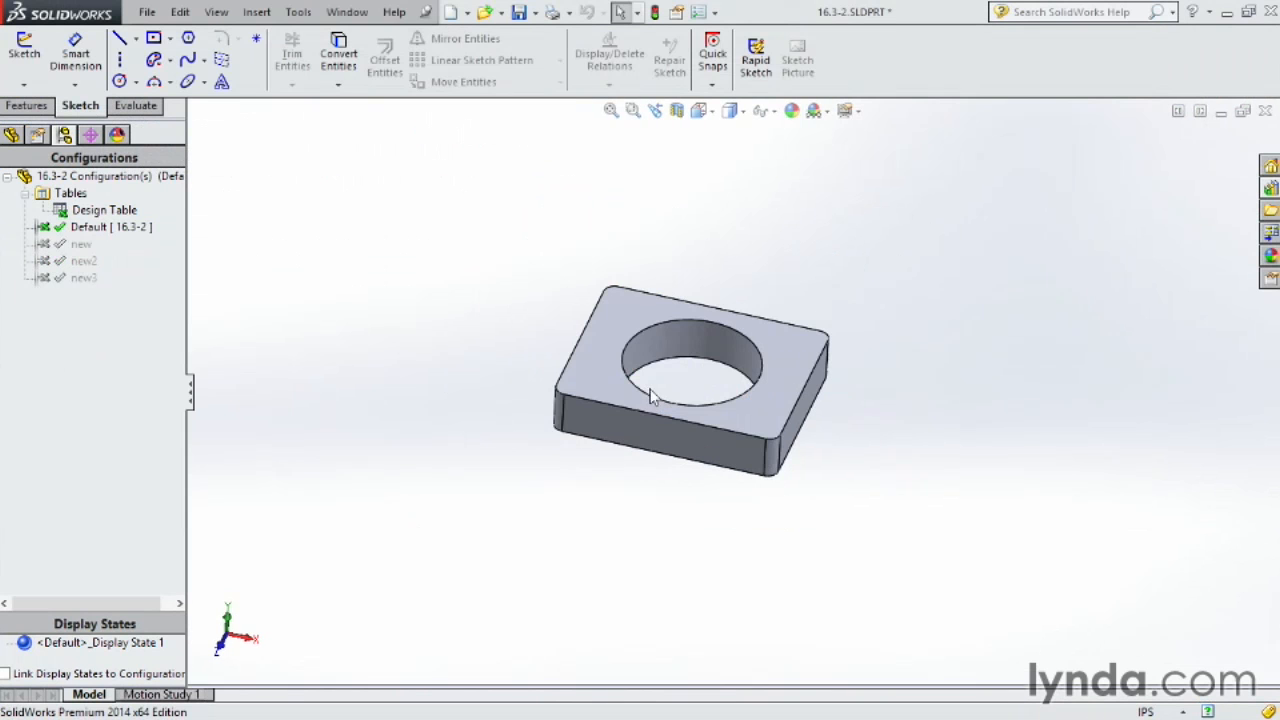
click(62, 262)
double_click(62, 262)
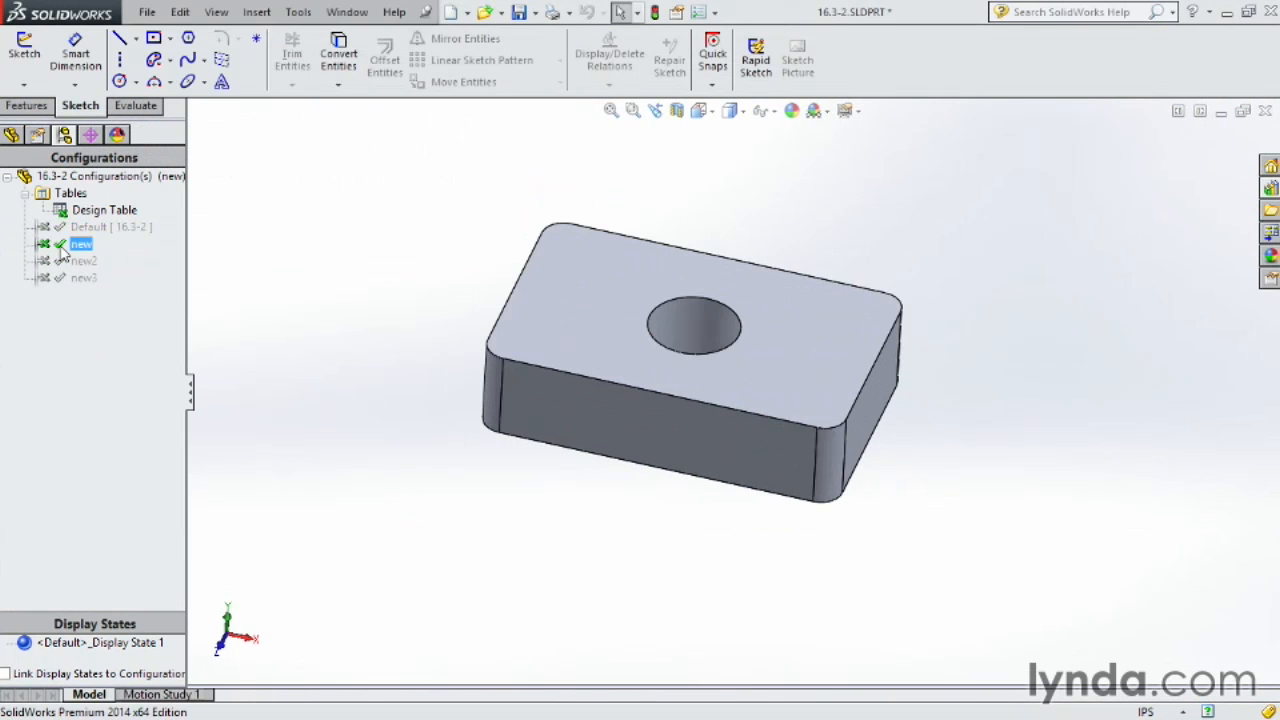
click(60, 279)
double_click(60, 279)
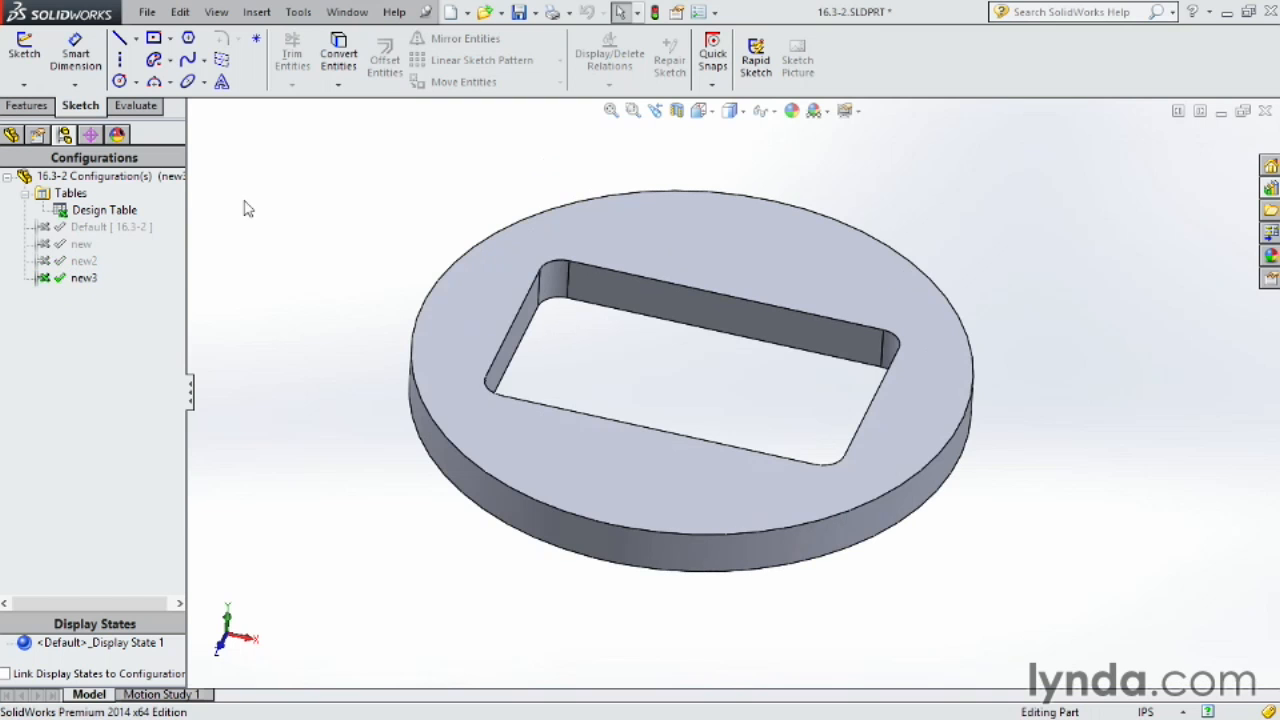
- Open the design table in a separate Excel window to view its configuration values, and close that window
click(66, 212)
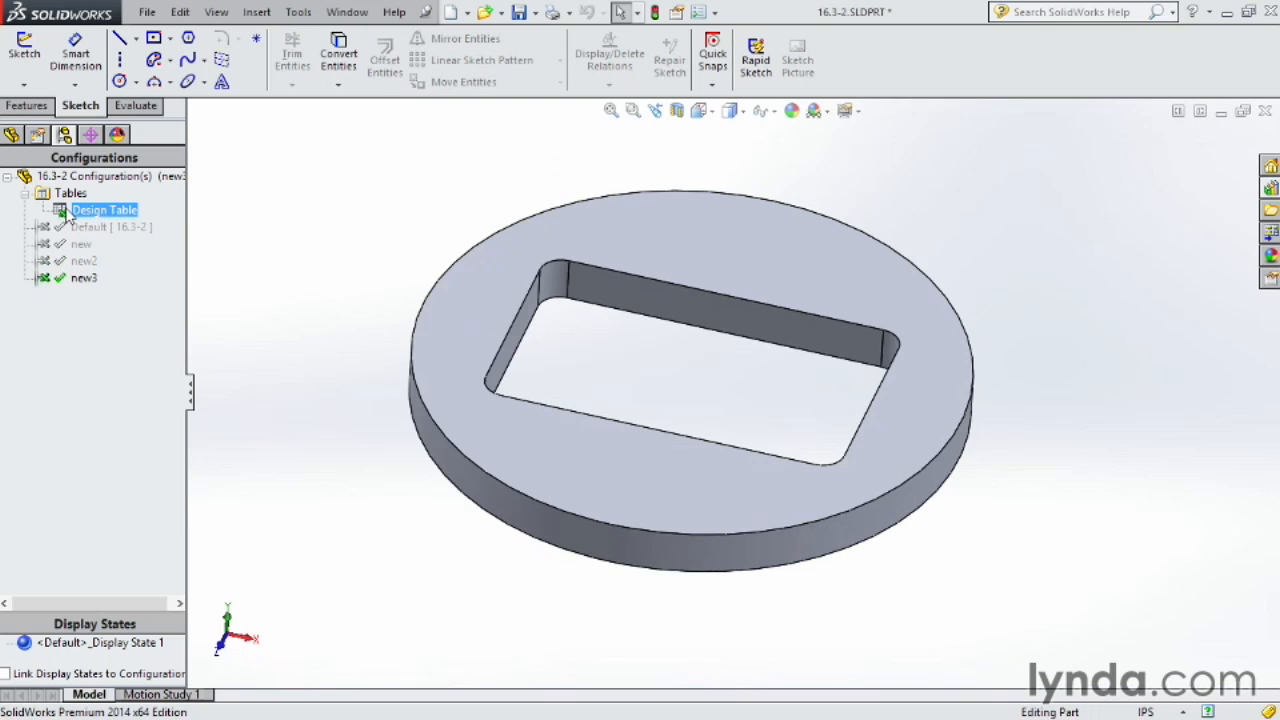
right_click(66, 212)
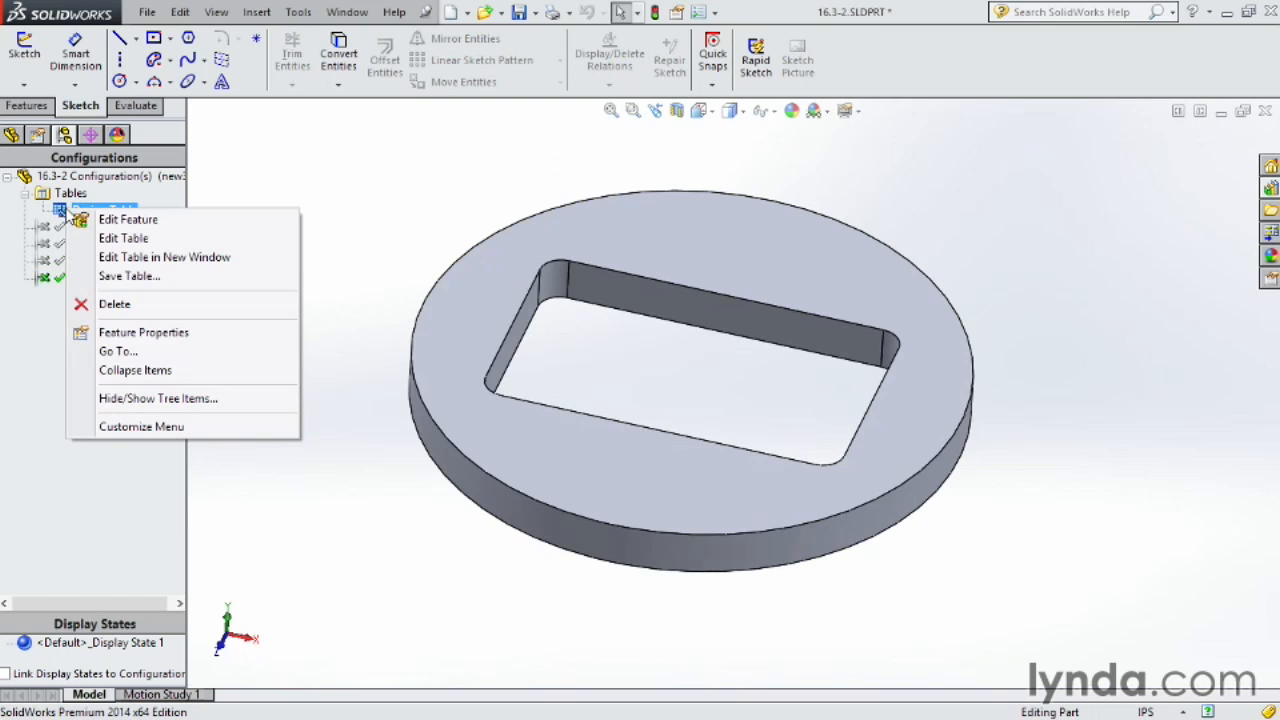
click(150, 257)
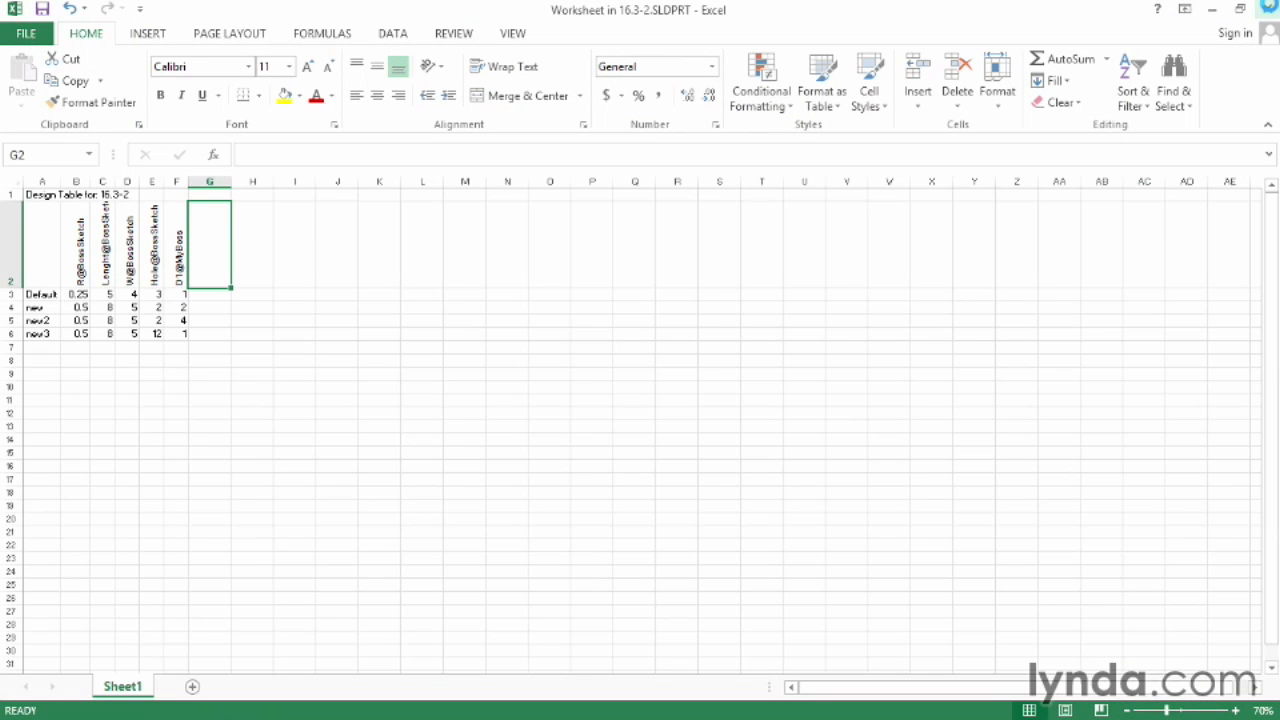
click(1270, 7)
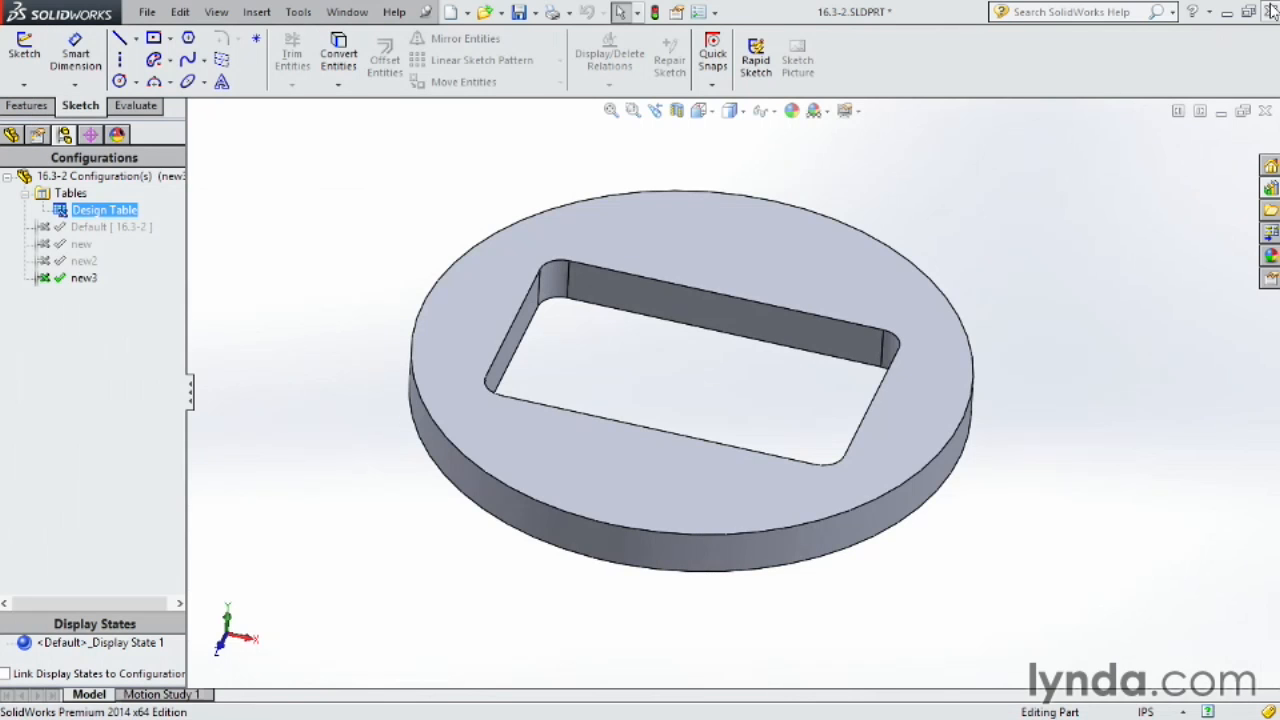